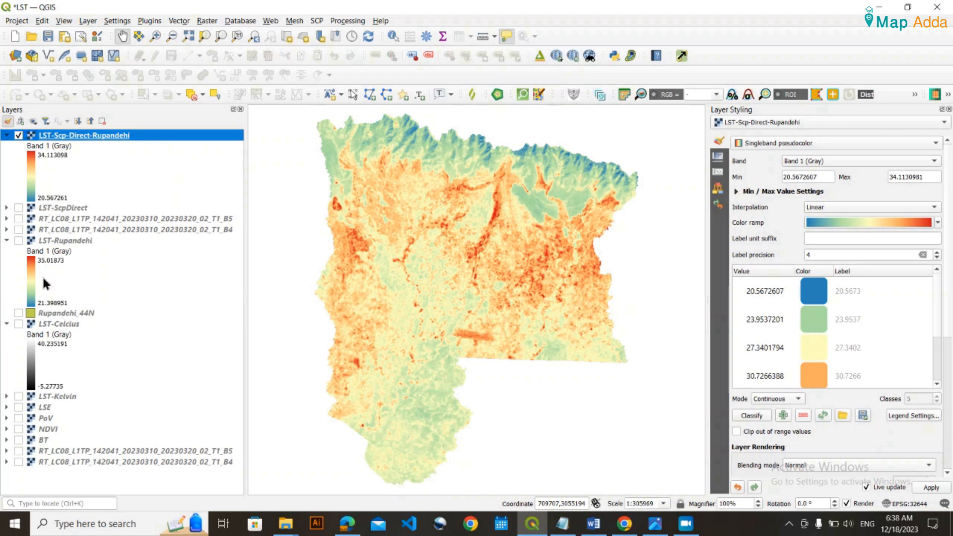
Review the LST-Rupandehi layer and the NDVI, vegetation proportion, emissivity and LST formulas in the Tutorial-Concept Word document.
click(58, 240)
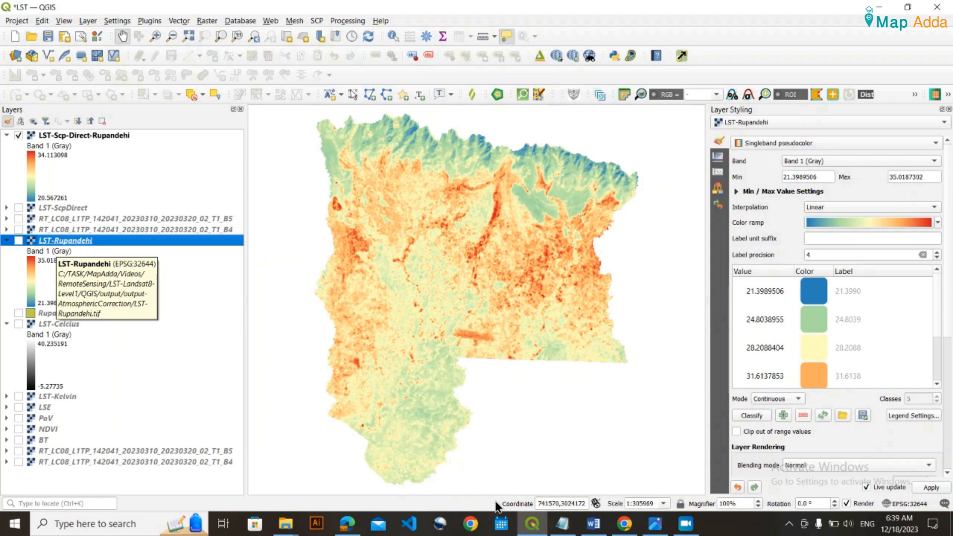
click(596, 526)
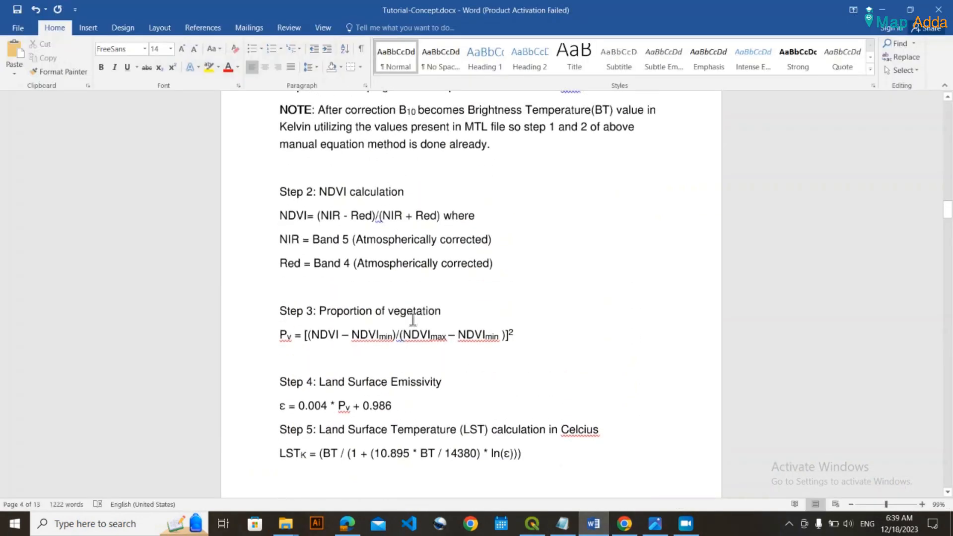
click(597, 524)
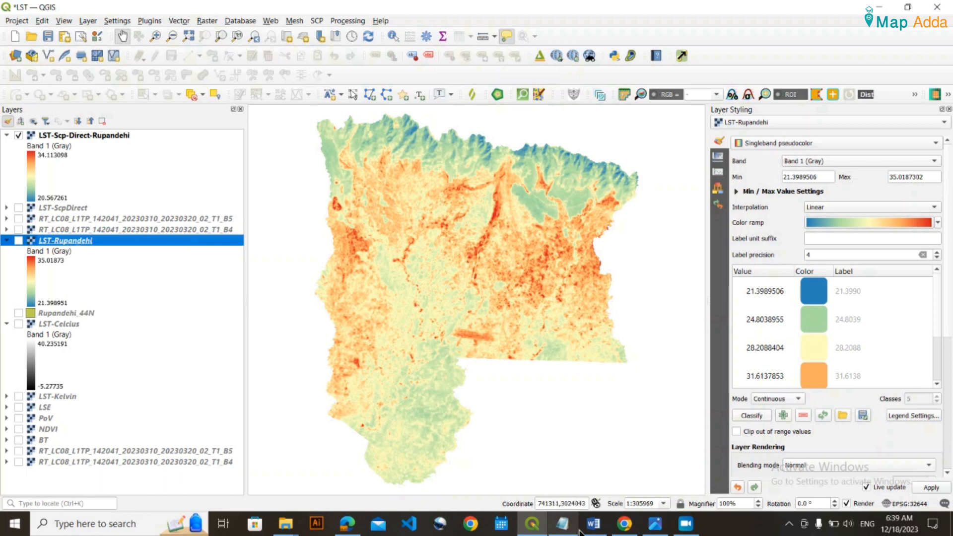
click(82, 136)
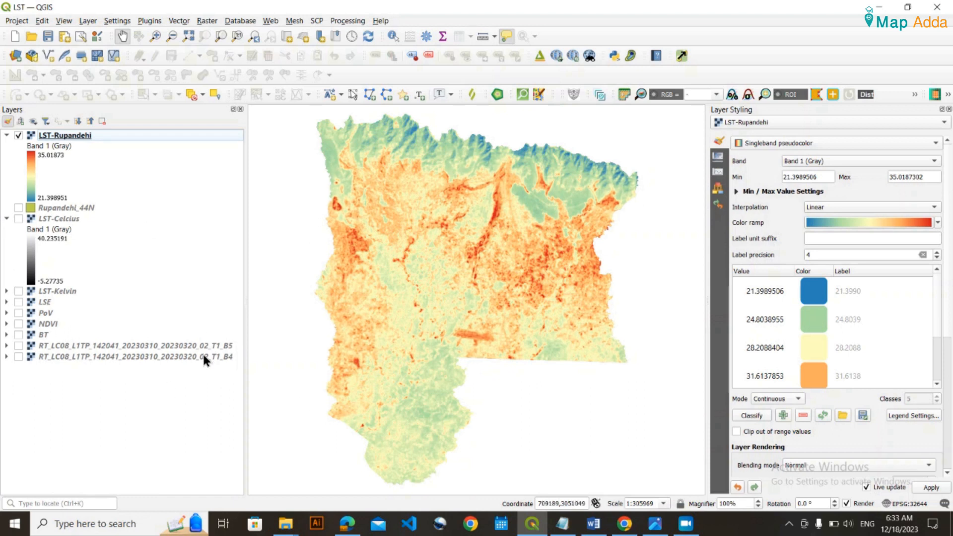
click(317, 21)
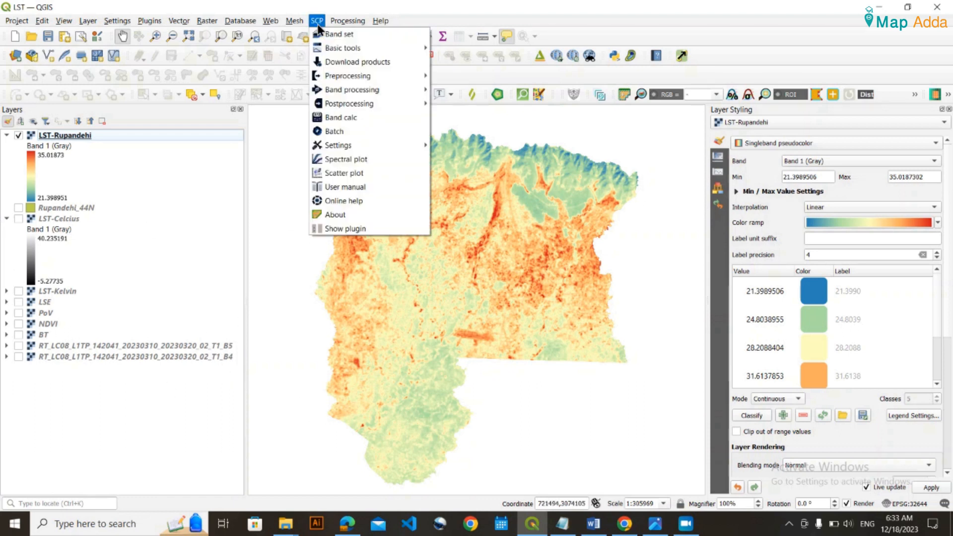
click(318, 22)
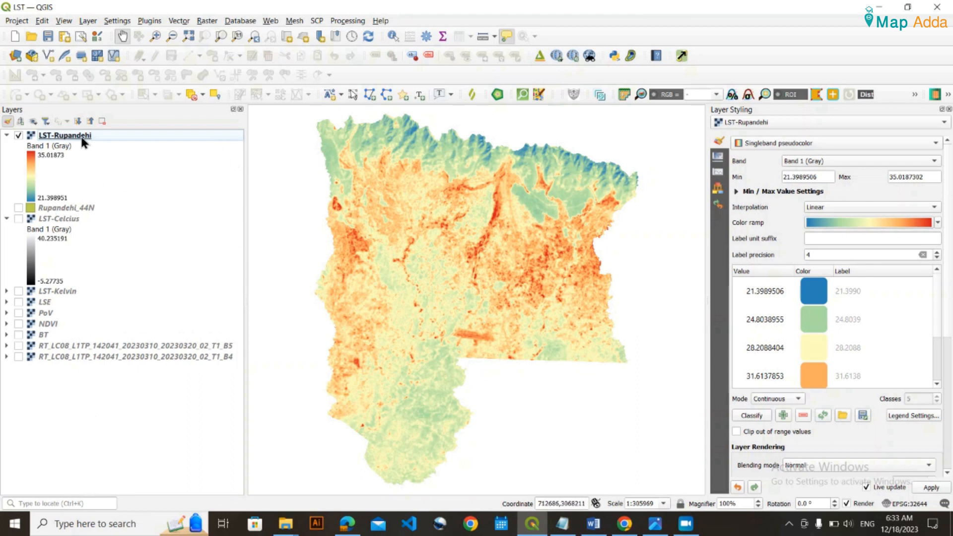
click(599, 527)
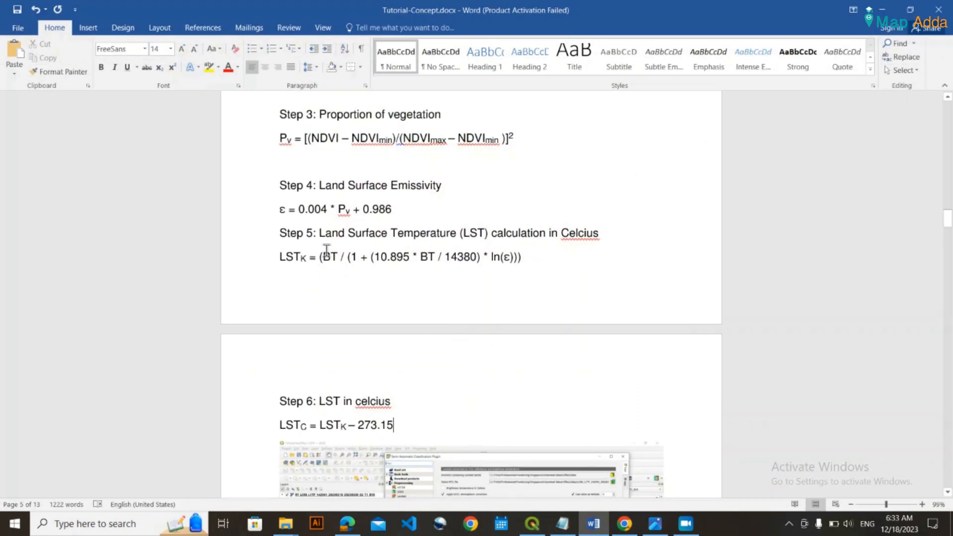
scroll(452, 258, up, 3)
scroll(369, 197, down, 1)
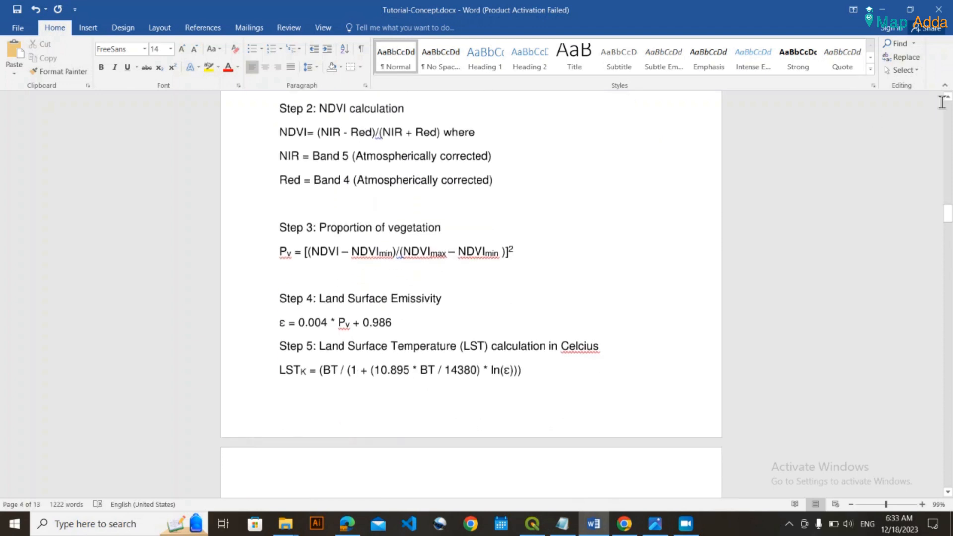
scroll(379, 276, up, 2)
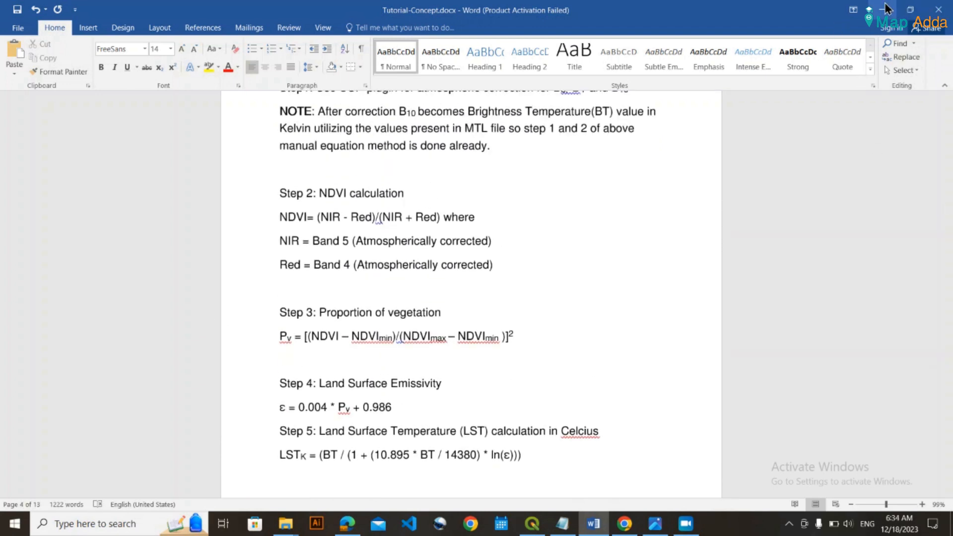
click(882, 9)
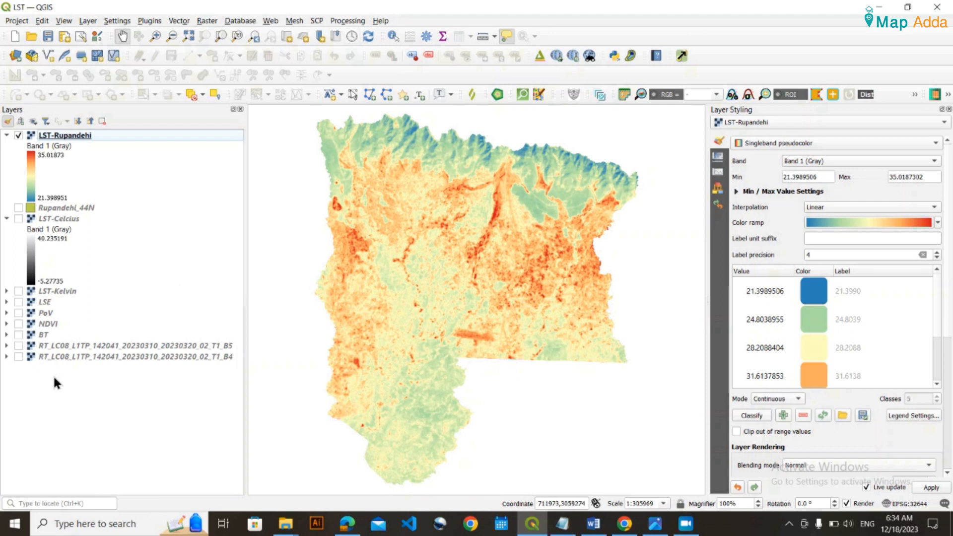
Open the Semi-Automatic Classification Plugin's Landsat preprocessing tool and move its window clear for viewing.
click(317, 21)
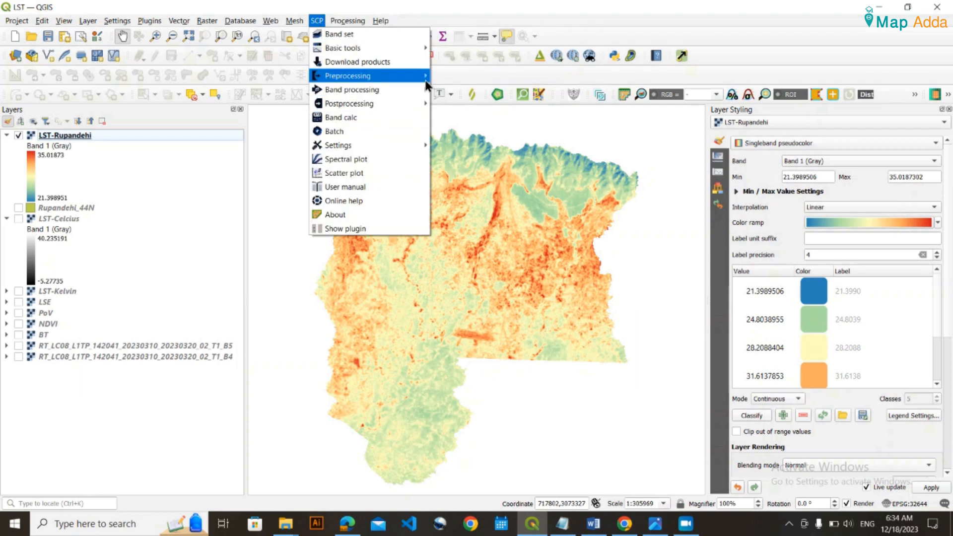
mouse_move(426, 85)
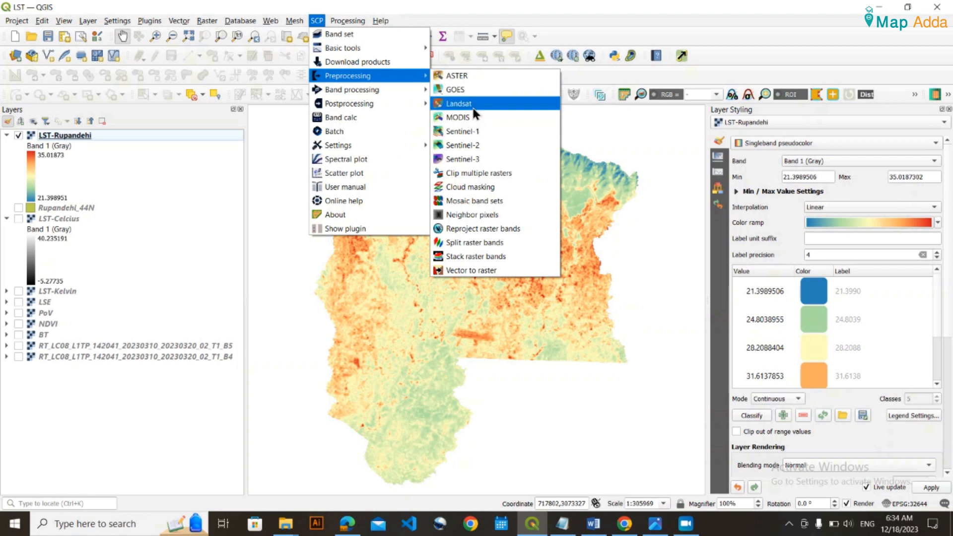
click(459, 104)
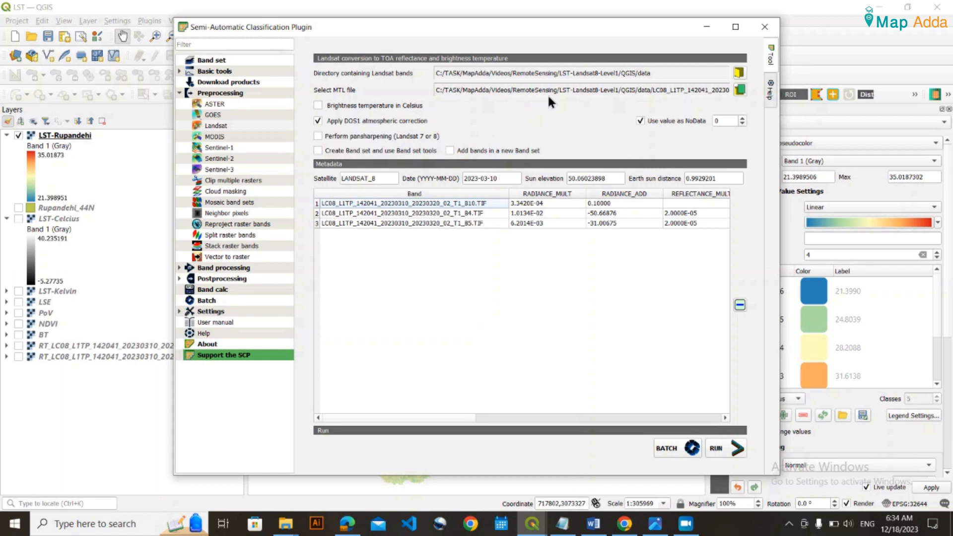
drag(575, 25, 511, 63)
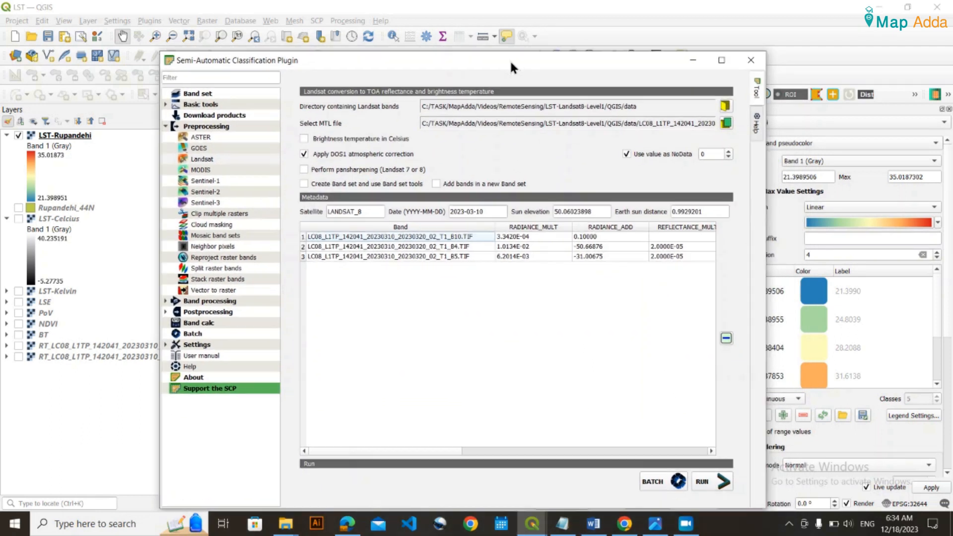
Examine the plugin settings screenshot, the LST result image and the Celsius conversion formula in the Tutorial-Concept Word document.
click(594, 525)
click(593, 525)
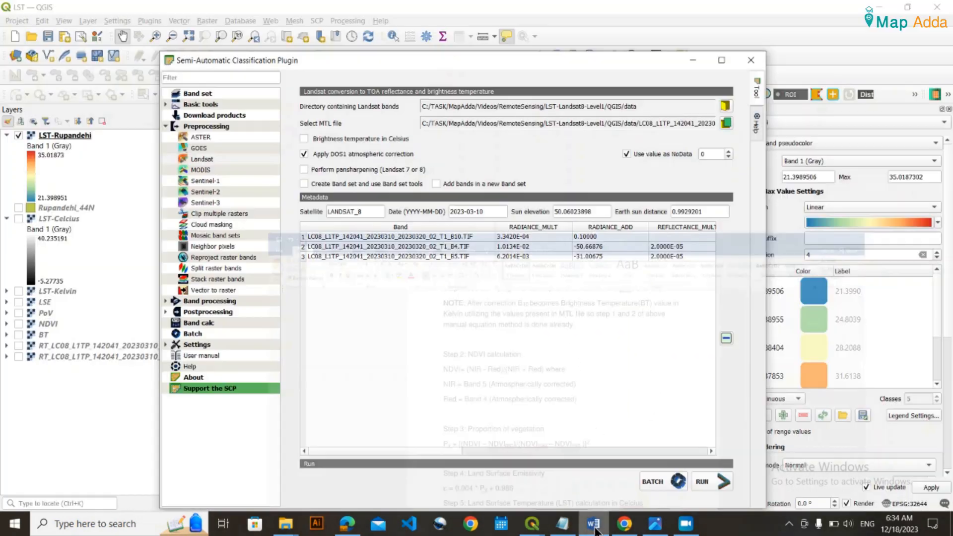
click(594, 526)
scroll(451, 343, down, 5)
scroll(452, 342, down, 10)
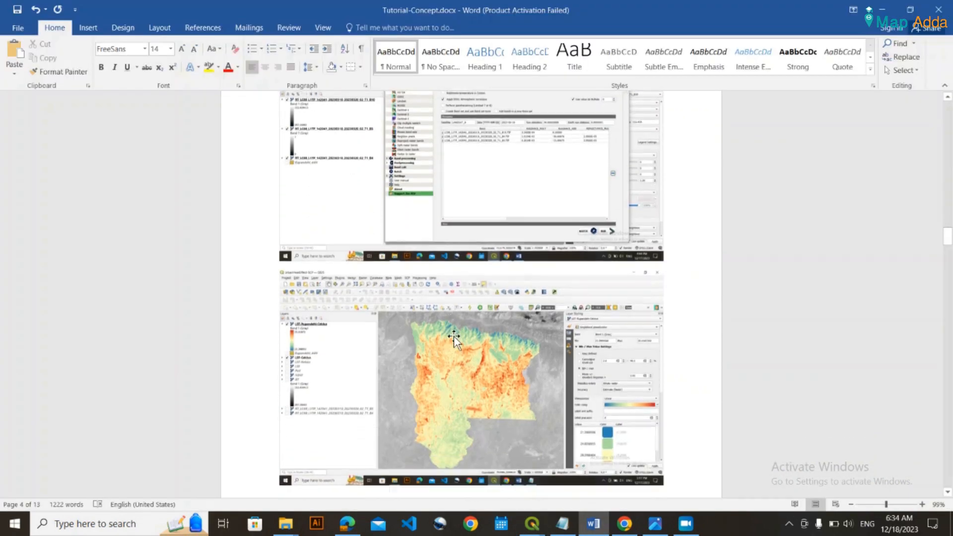
scroll(447, 320, up, 3)
scroll(446, 321, up, 12)
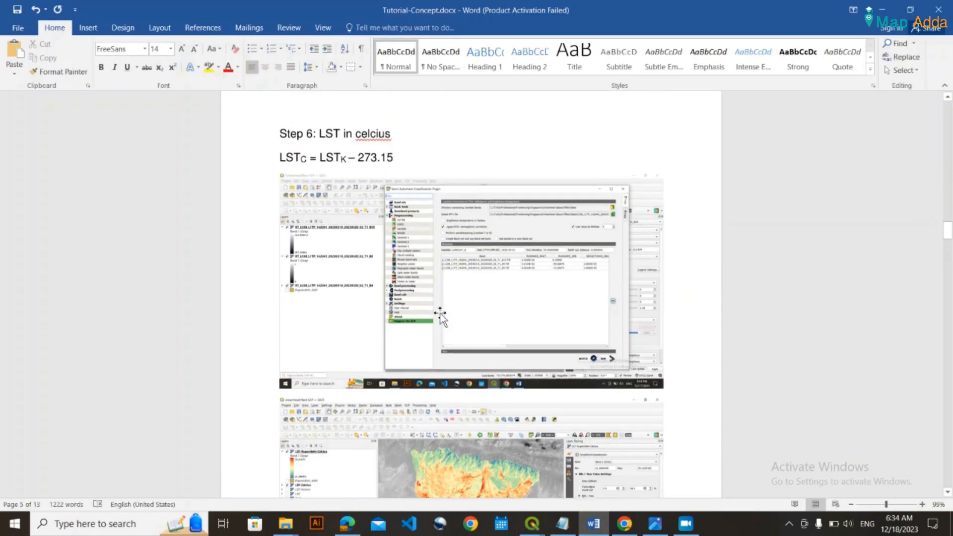
scroll(431, 308, up, 3)
scroll(431, 308, down, 8)
scroll(430, 309, up, 5)
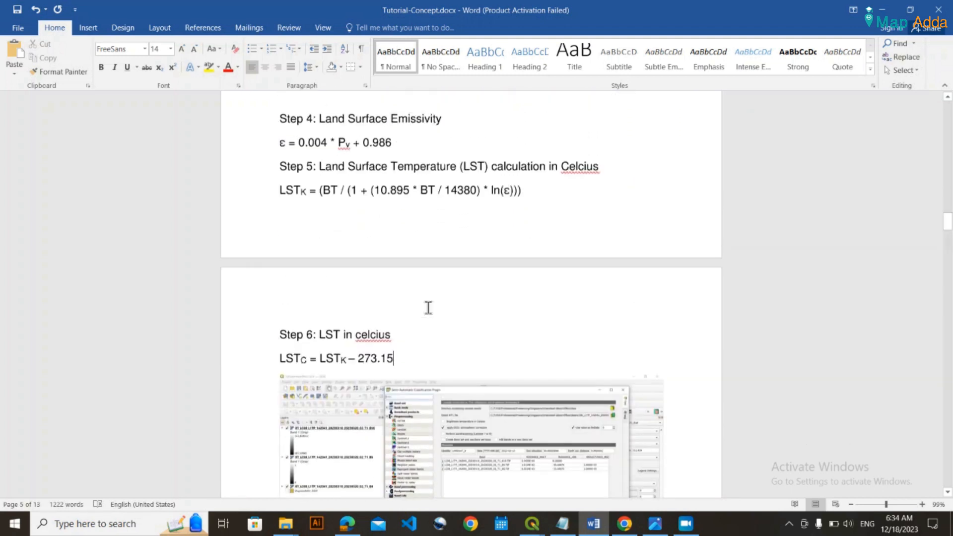
scroll(417, 299, down, 1)
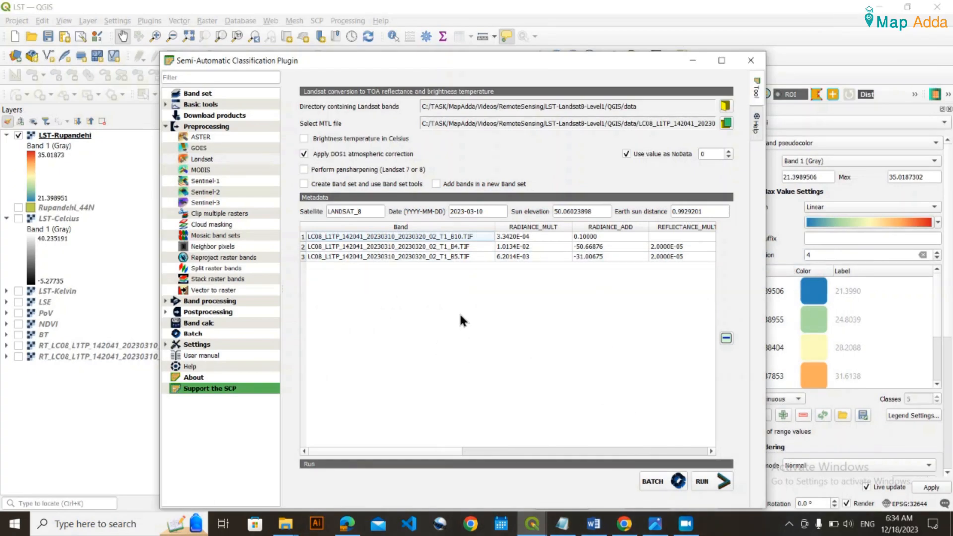
Enable brightness temperature in Celsius and run the Landsat conversion with output-SCPDirect as the output folder, then close the plugin window.
drag(487, 56, 507, 42)
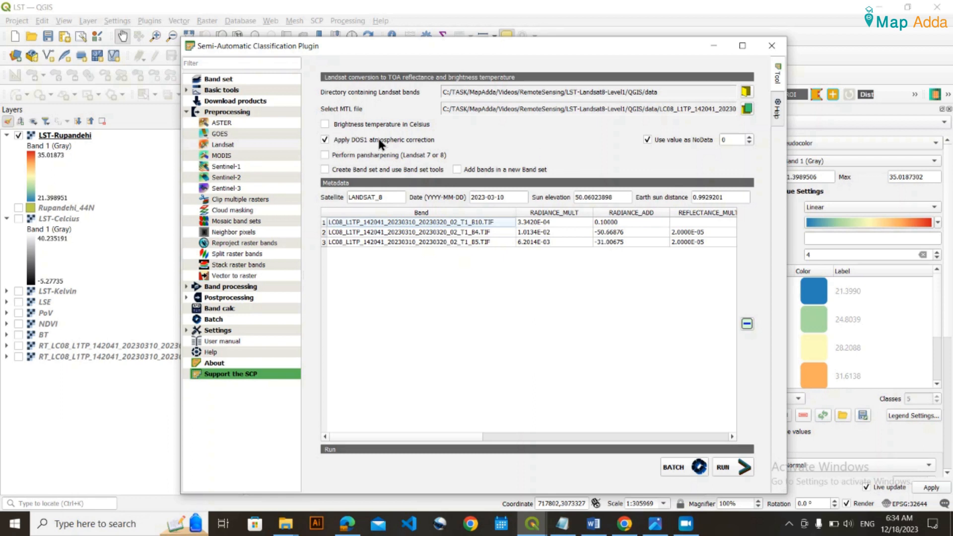
click(325, 125)
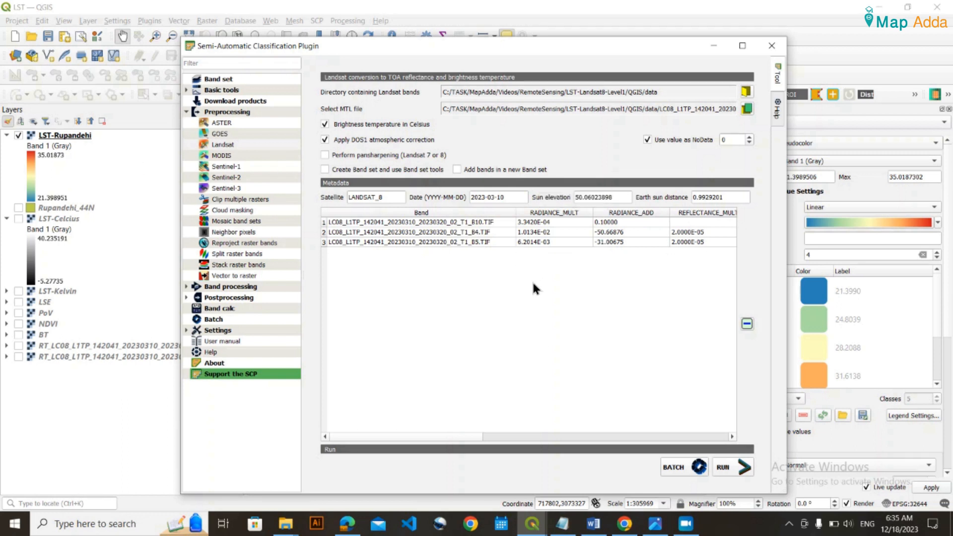
click(729, 473)
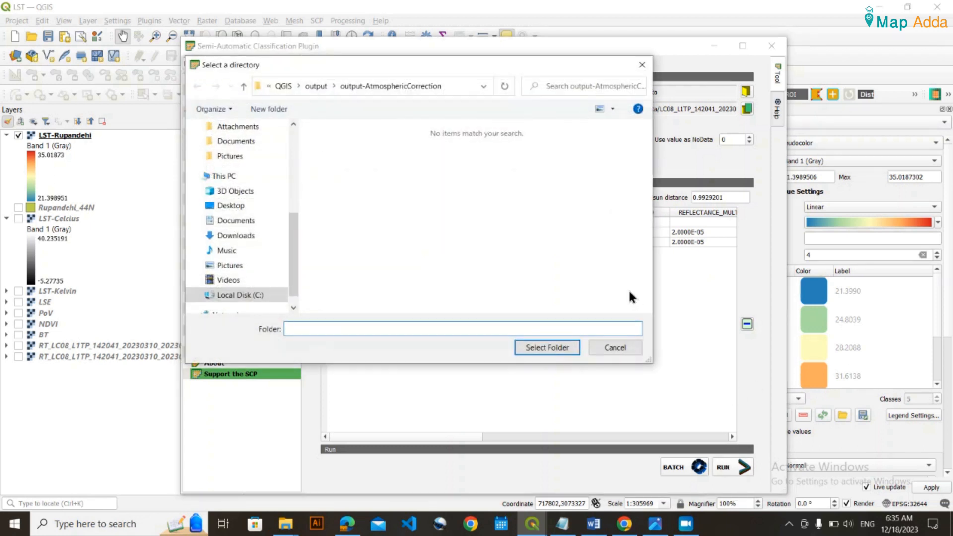
click(315, 86)
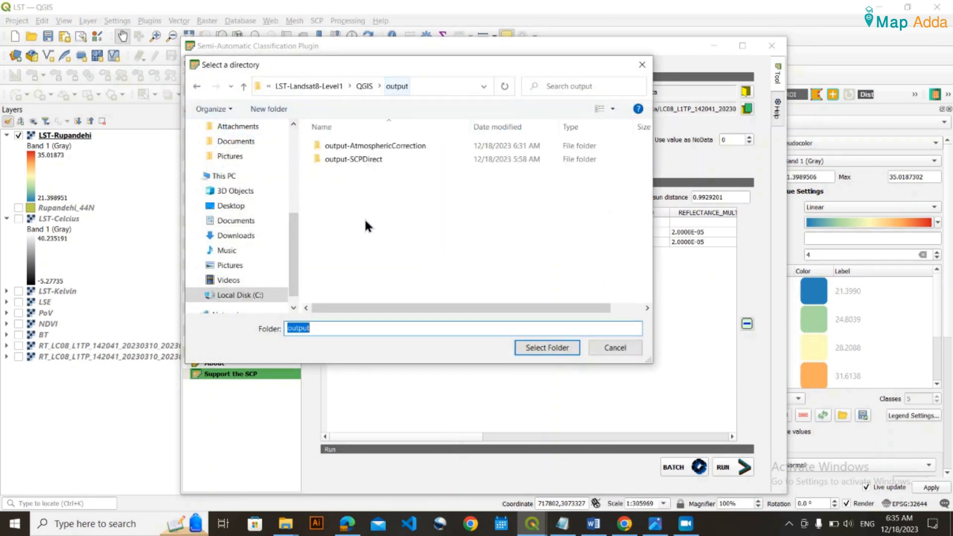
click(369, 164)
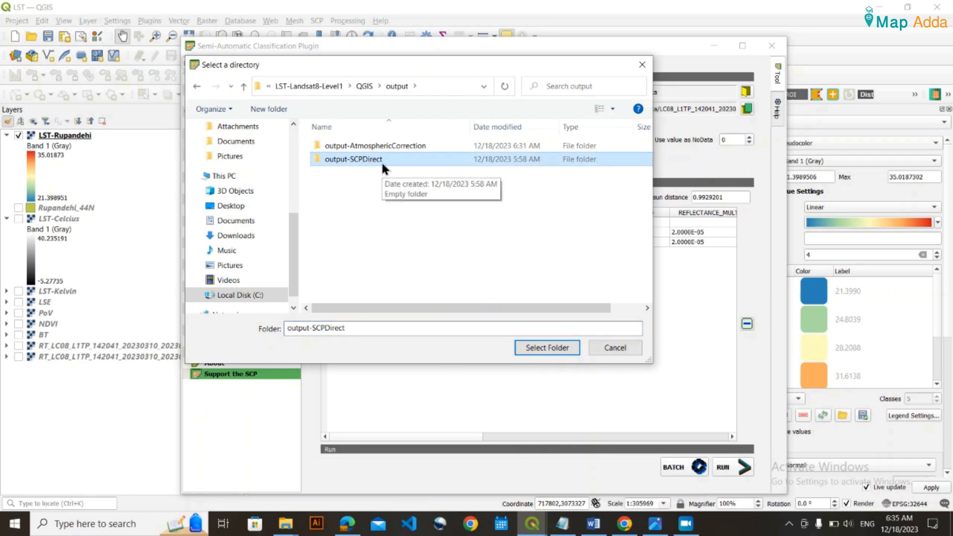
click(546, 346)
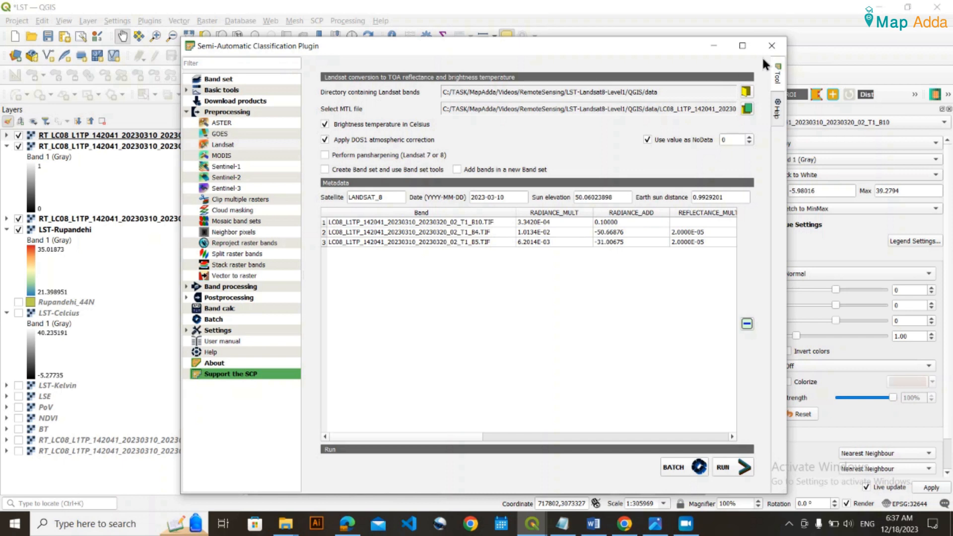
click(772, 46)
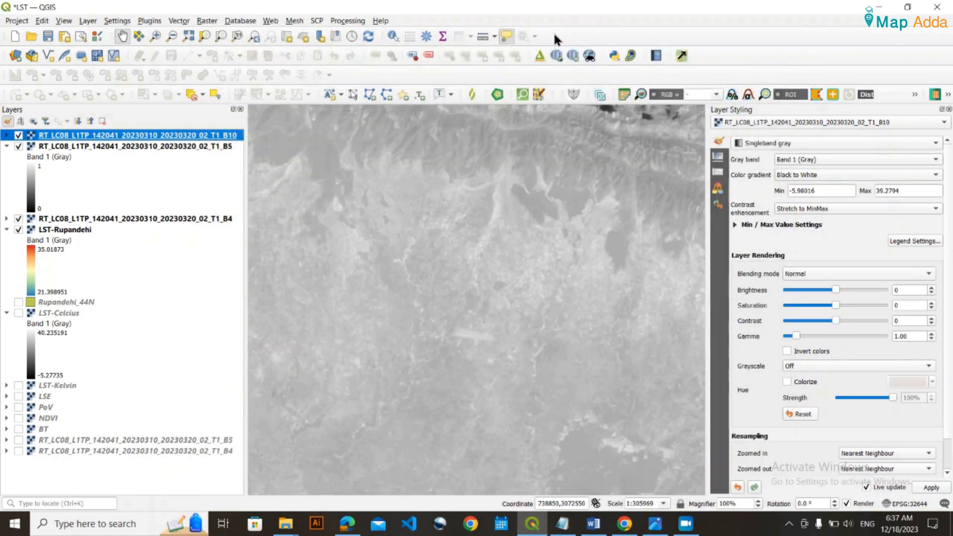
Collapse the new B5 layer's legend and rename the converted B10 layer as LST-ScpDirect.
click(6, 146)
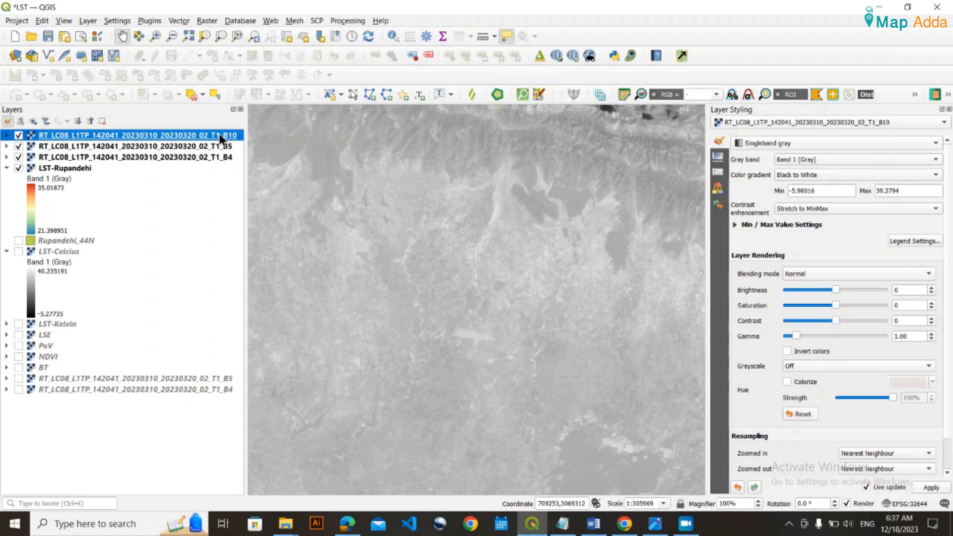
right_click(196, 137)
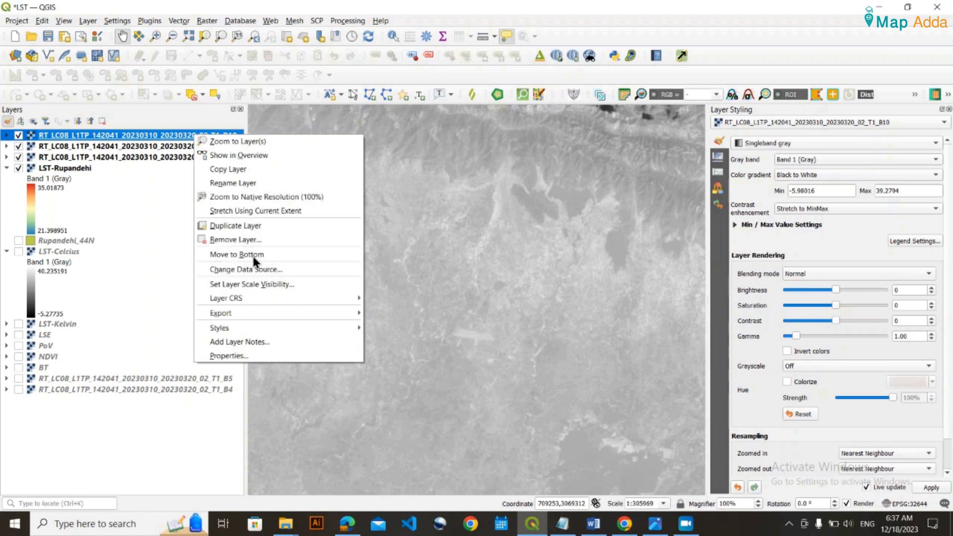
click(233, 184)
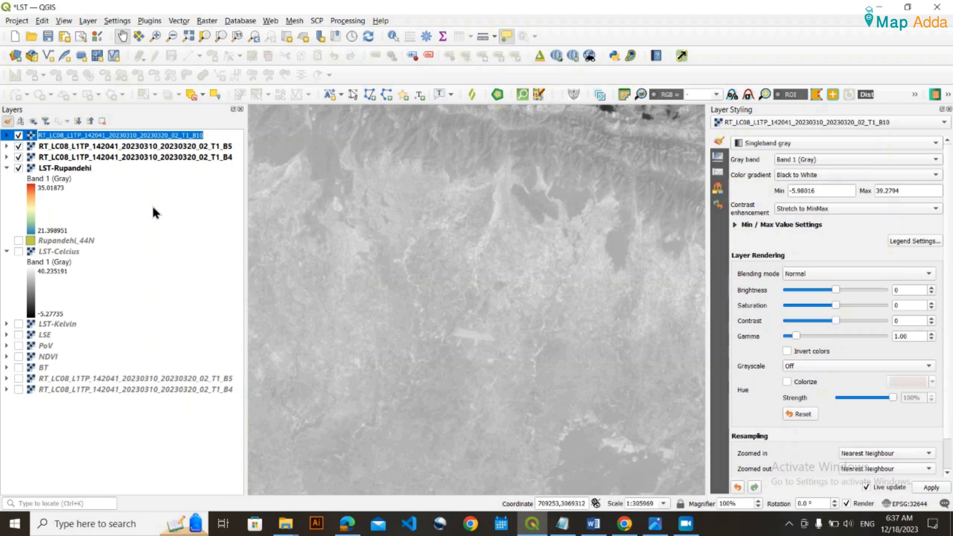
text(LST)
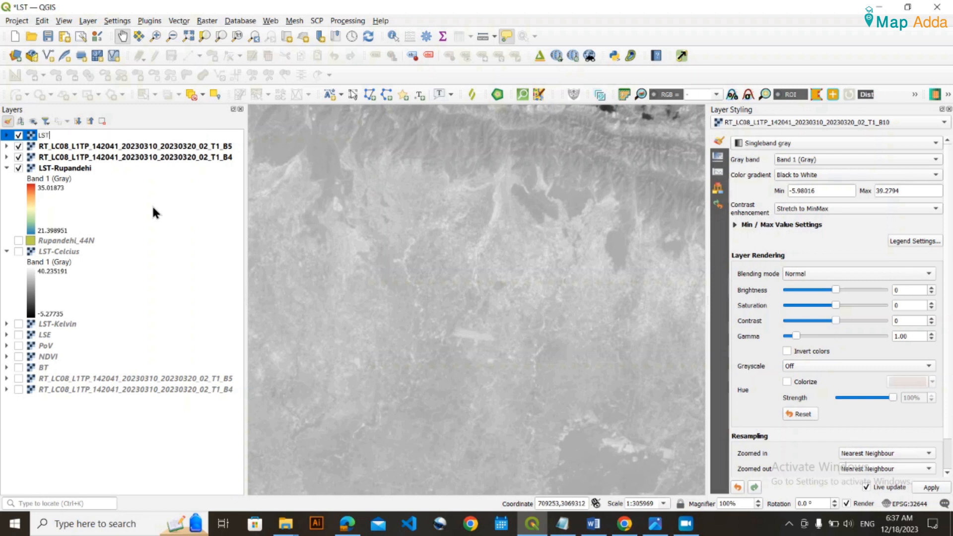
text(-ScpDirect)
key(Return)
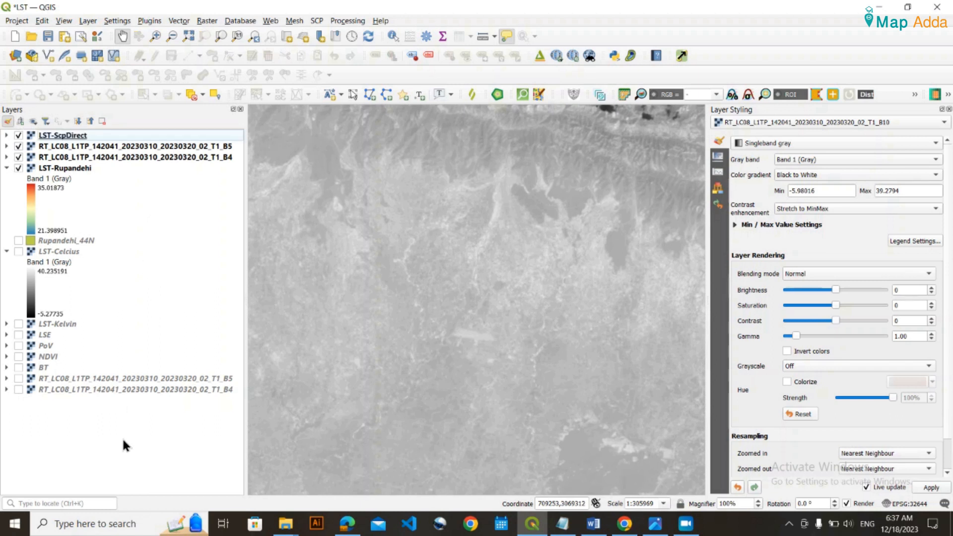
Hide the new B4 and B5 layers and LST-Rupandehi, and zoom the map to the LST-ScpDirect layer.
click(18, 157)
click(18, 147)
click(19, 168)
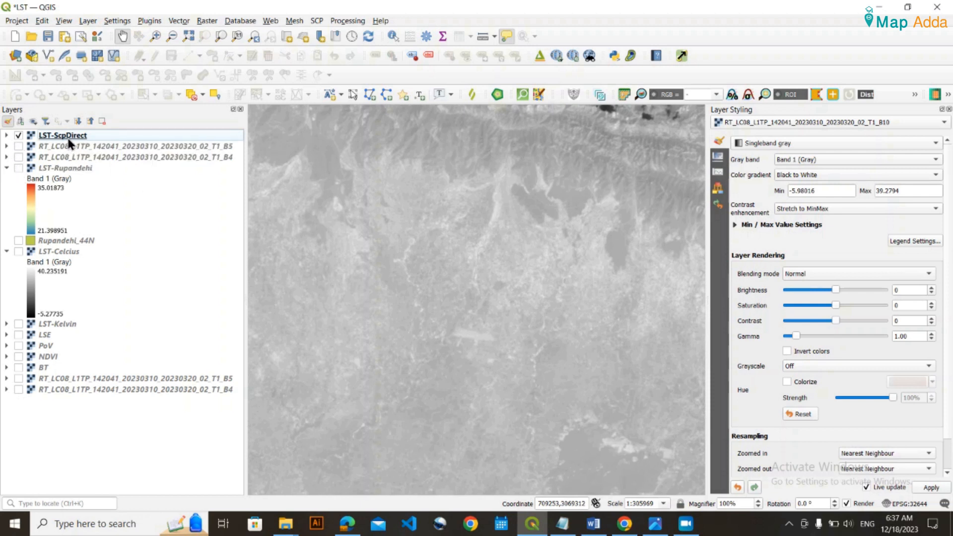
click(67, 136)
right_click(67, 136)
click(77, 142)
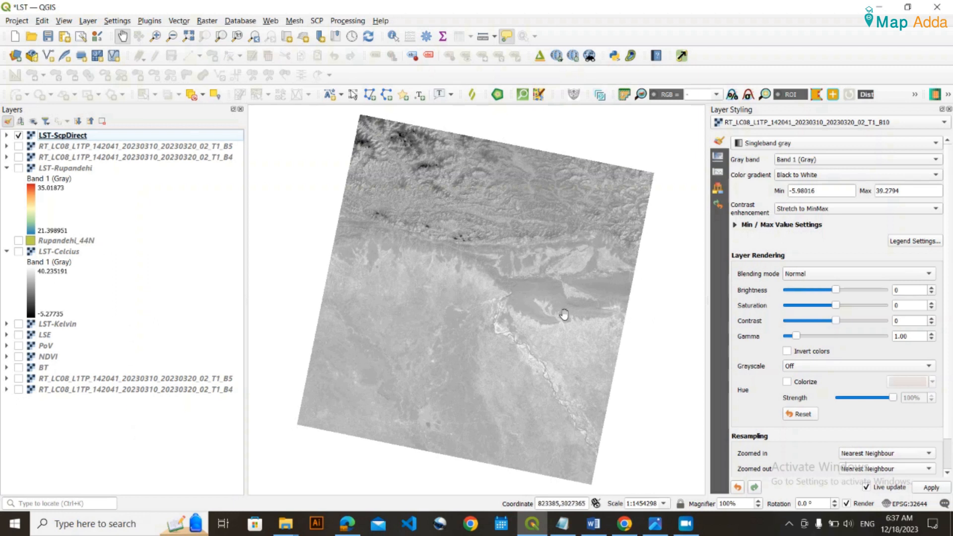
Start Clip Raster by Mask Layer for the LST-ScpDirect raster and set its mask layer.
click(207, 21)
mouse_move(213, 99)
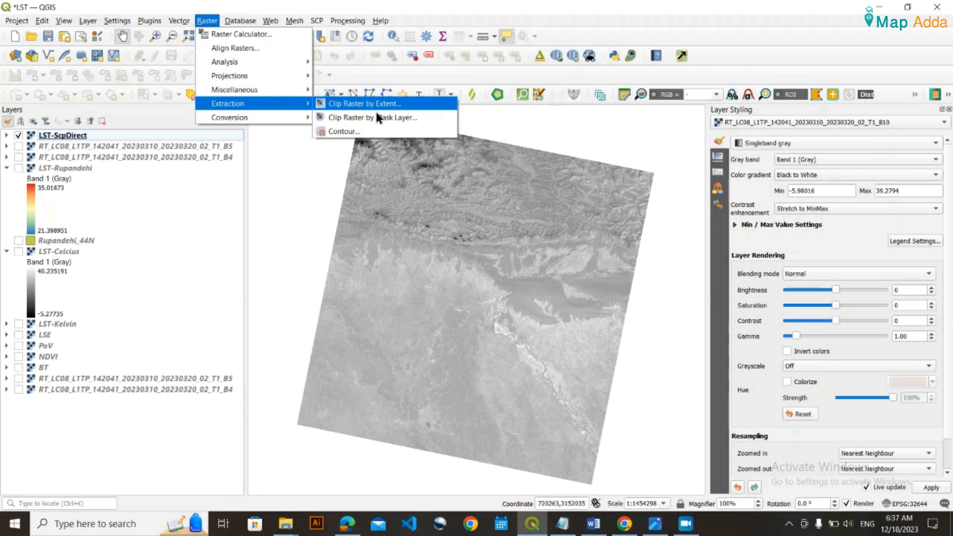
click(347, 112)
click(453, 159)
click(453, 158)
scroll(594, 264, down, 10)
Save the clipped raster in output-SCPDirect as LST-Scp-Direct-Rupandehi, run the clip and close the dialog.
click(626, 244)
click(664, 272)
click(400, 114)
double_click(500, 184)
click(443, 329)
text(LST-Scp-Direct-Rupande)
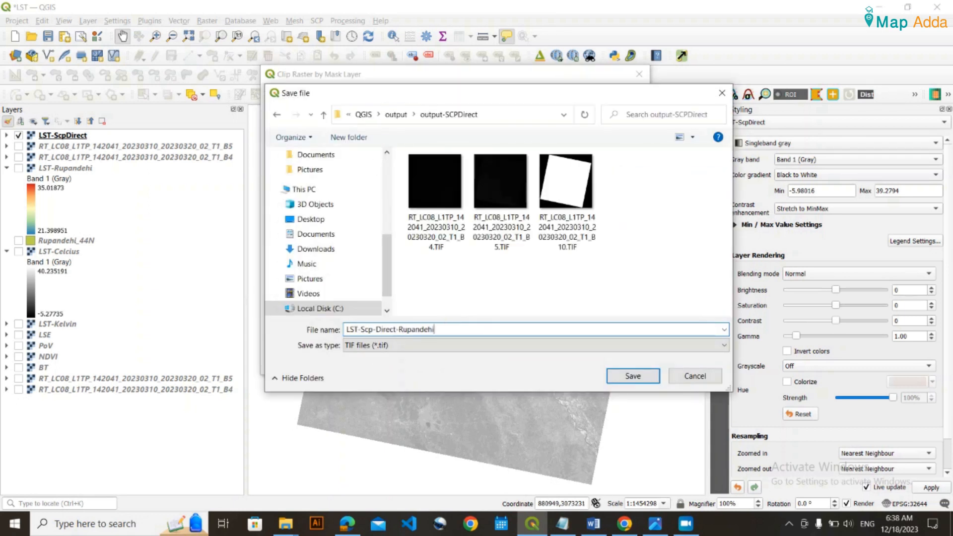
text(hi)
key(Return)
click(535, 363)
Style the LST-Scp-Direct-Rupandehi layer as singleband pseudocolor with a color ramp running from blue for low to red for high values.
click(759, 143)
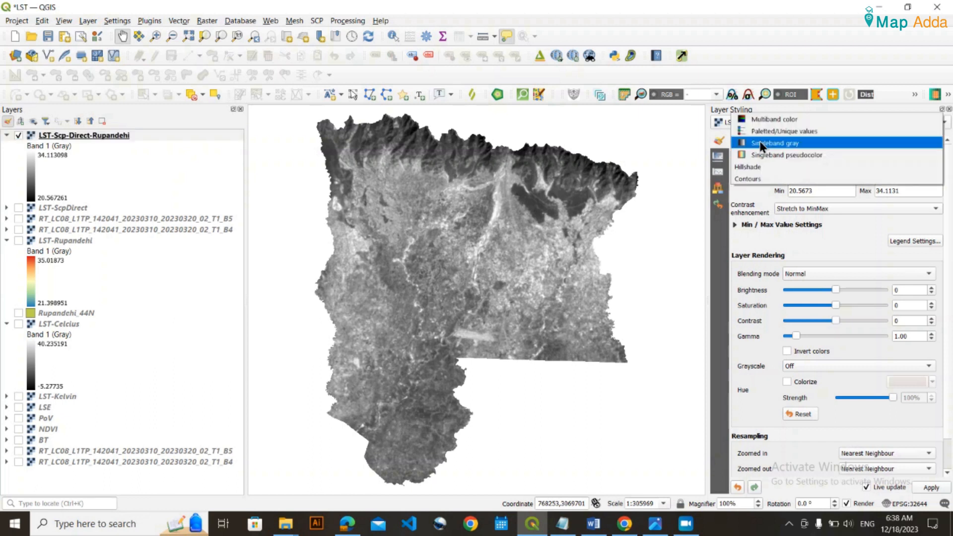
click(774, 156)
click(937, 223)
click(872, 234)
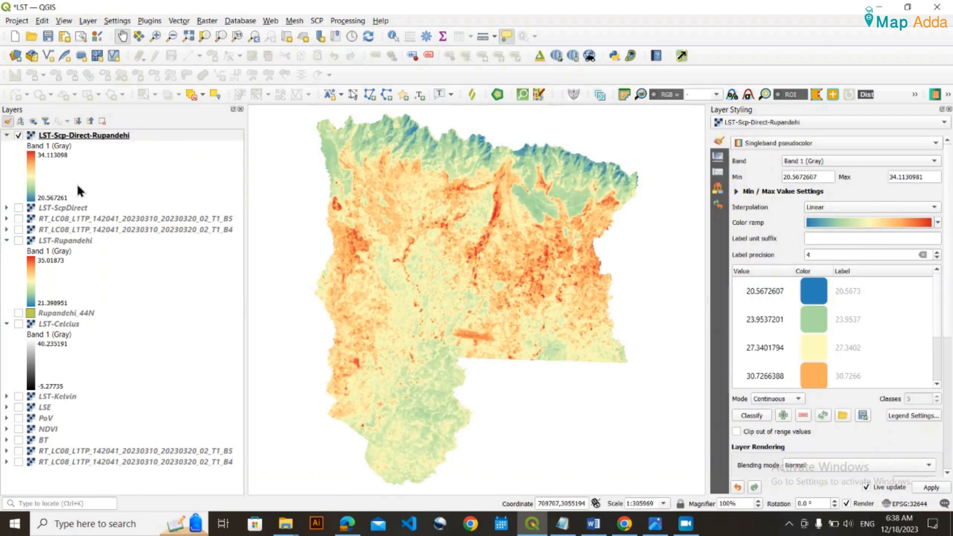
Compare the temperature ranges of the LST-Scp-Direct-Rupandehi and LST-Rupandehi layers, consulting the Tutorial-Concept document in Word.
click(87, 138)
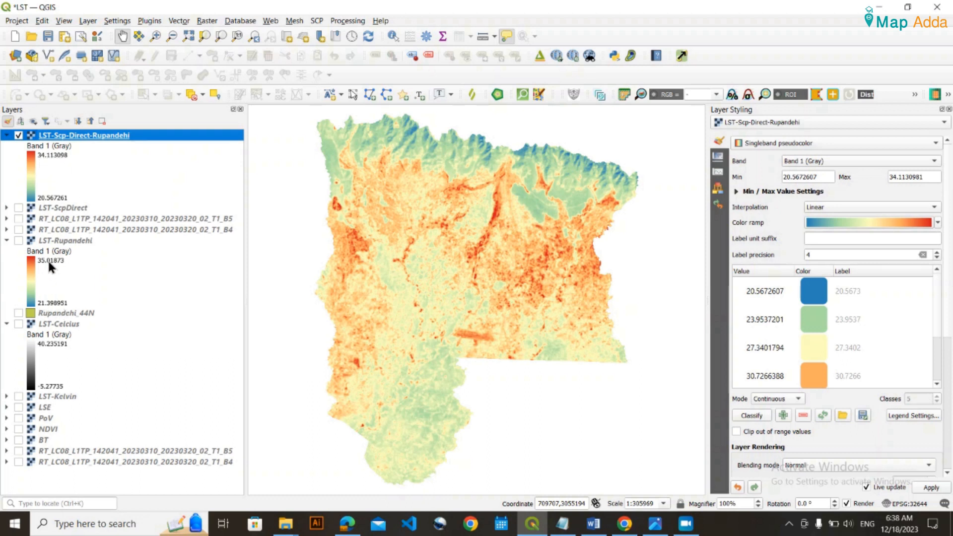
click(59, 242)
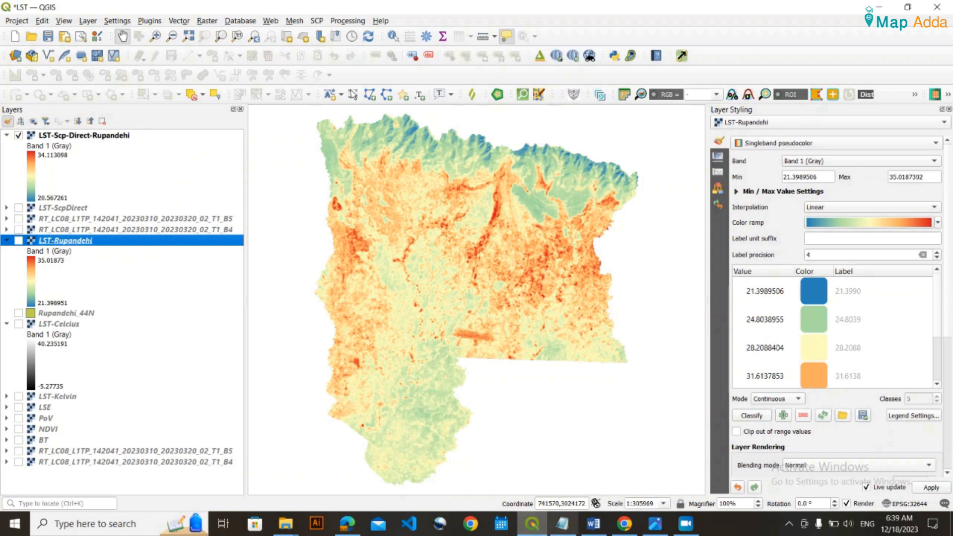
click(595, 523)
scroll(558, 476, up, 4)
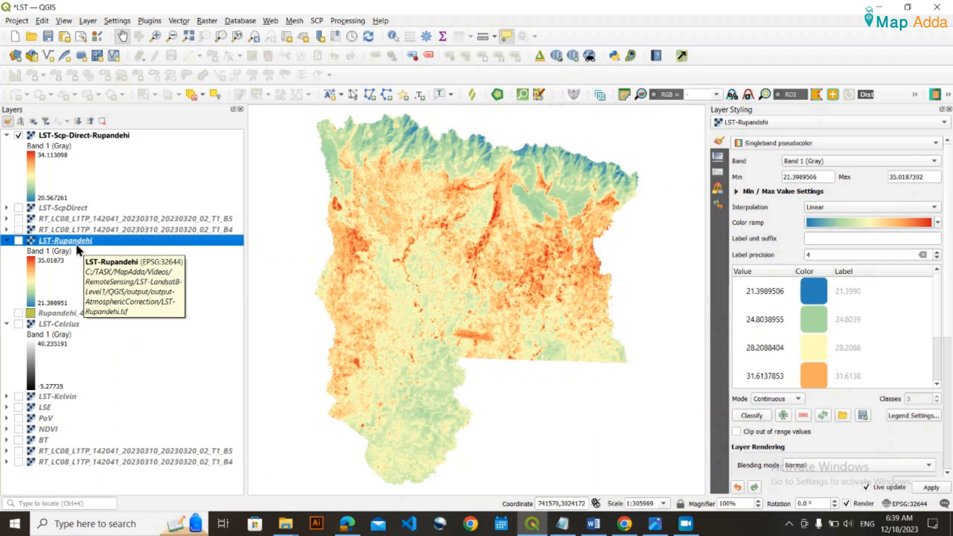
click(82, 141)
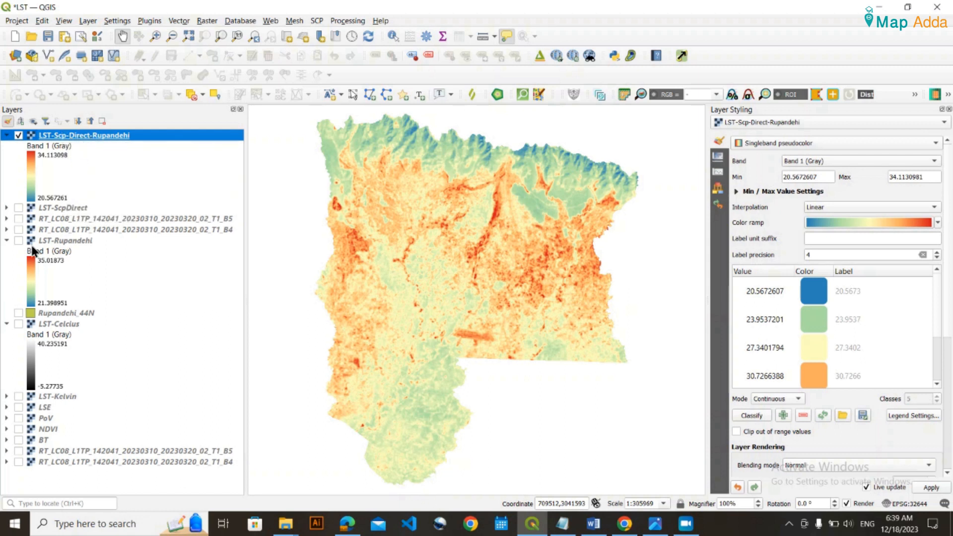
click(76, 241)
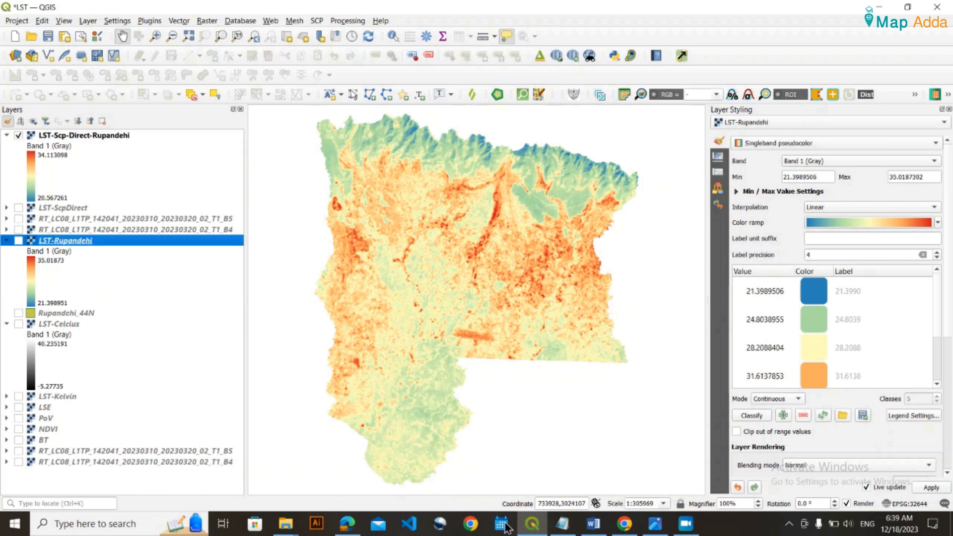
Look over the LST calculation formulas in Tutorial-Concept.docx in Word, and return to QGIS to inspect both Rupandehi LST layers.
click(593, 524)
scroll(397, 346, up, 20)
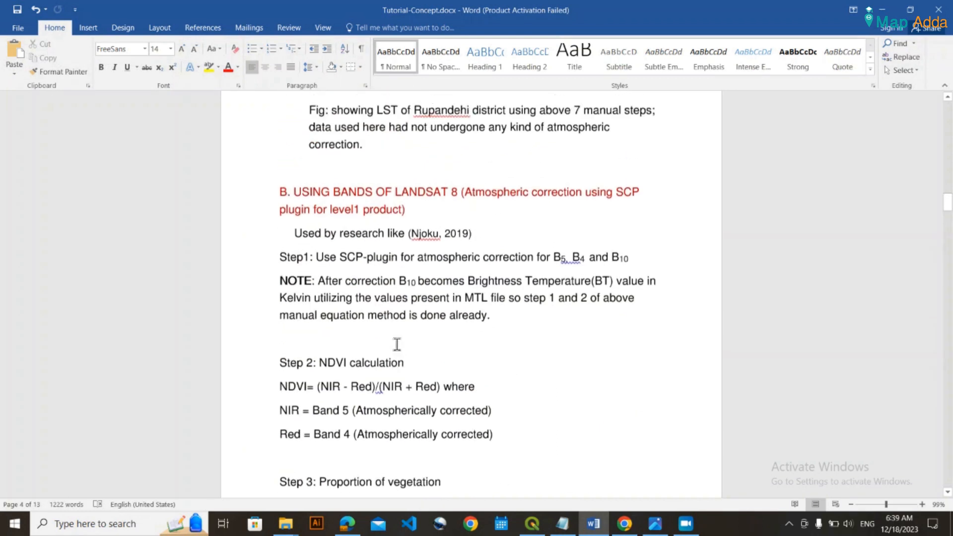
scroll(392, 334, down, 9)
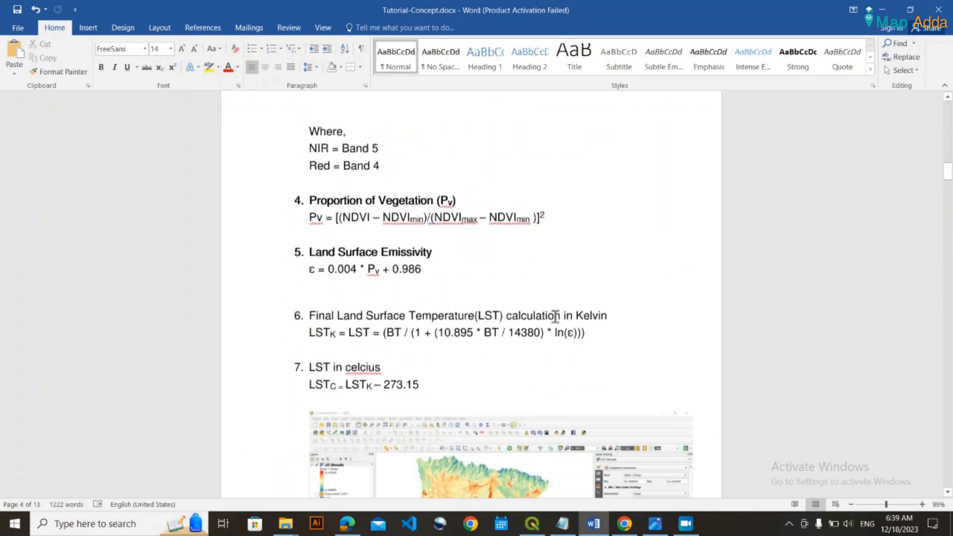
click(882, 10)
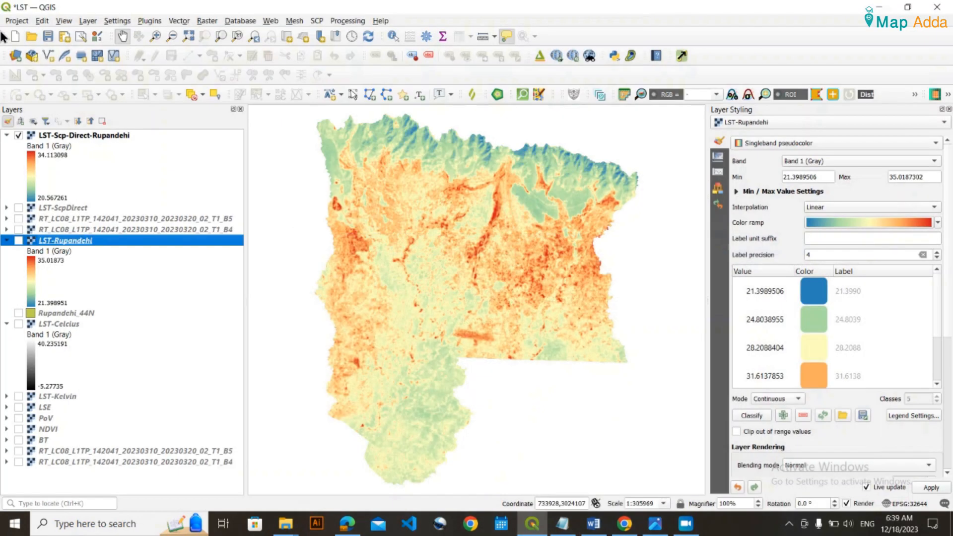
click(93, 139)
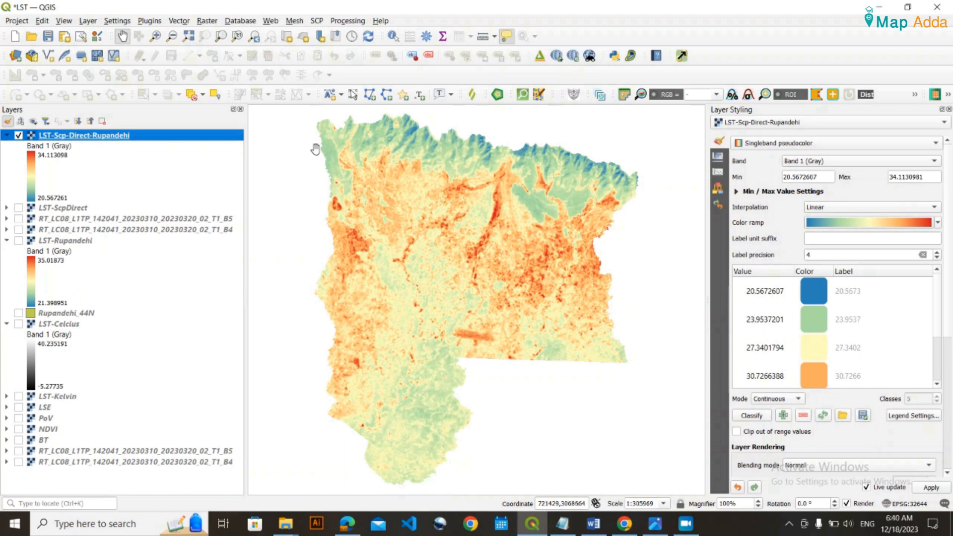
click(75, 243)
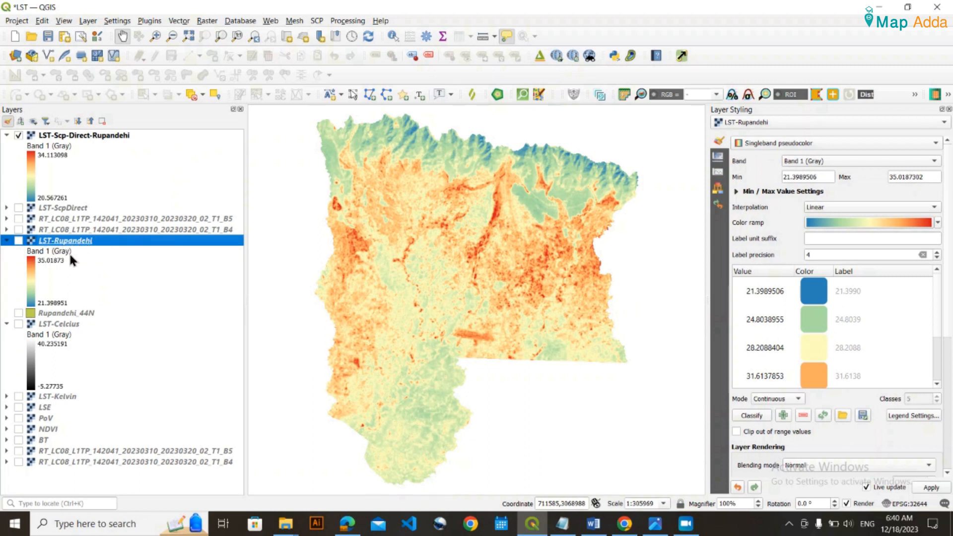
Switch to Word and review the seven manual single-channel steps, from the ToA calculation to LST in Celsius and its result figure.
key(alt+Tab)
scroll(392, 340, up, 1)
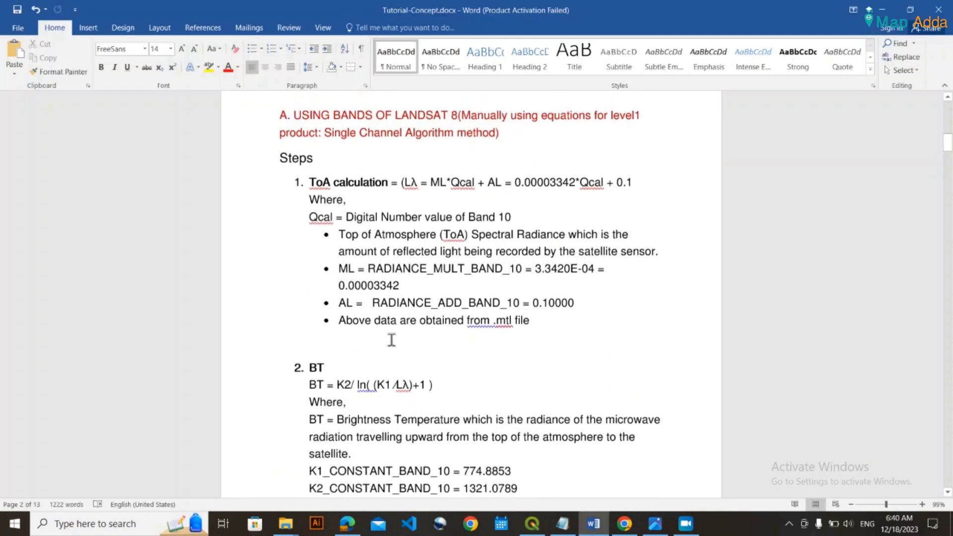
scroll(370, 327, down, 3)
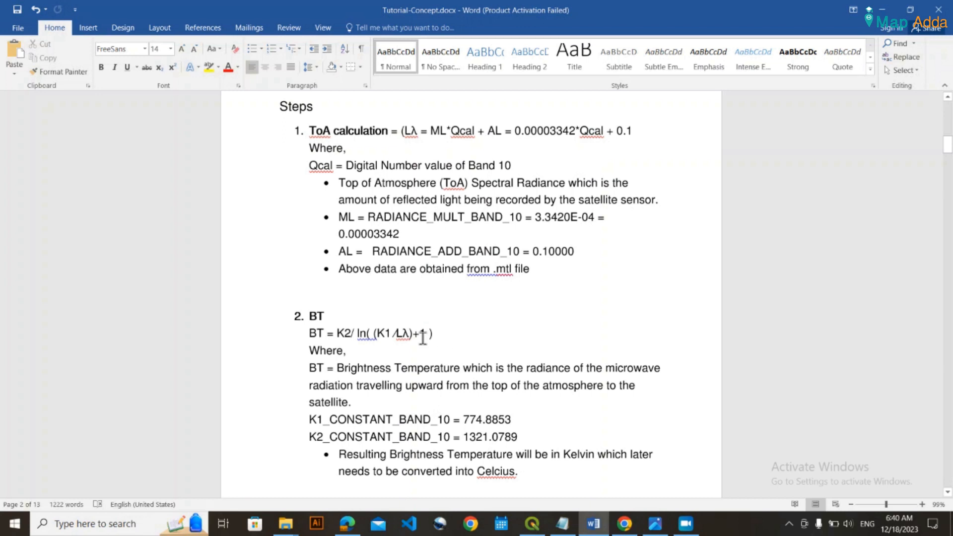
scroll(430, 203, up, 1)
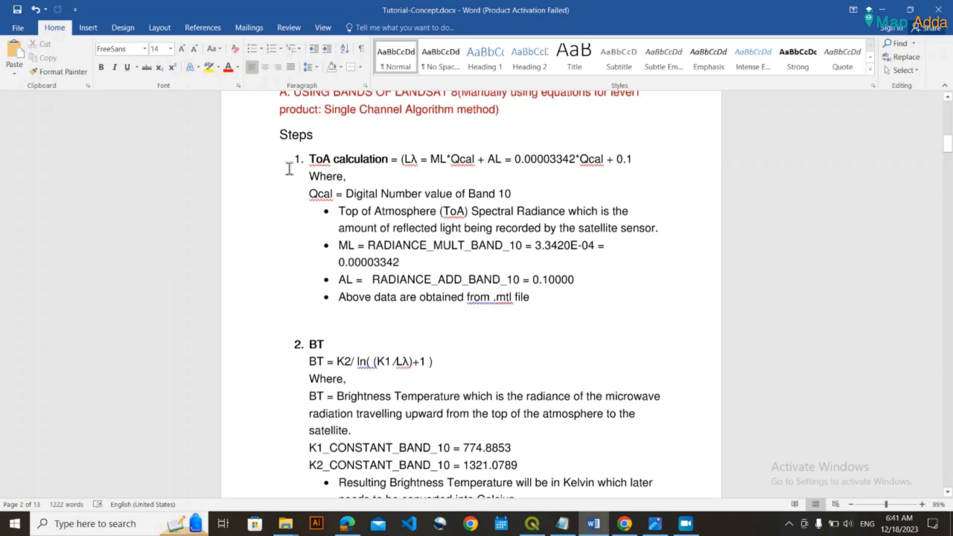
scroll(292, 169, up, 1)
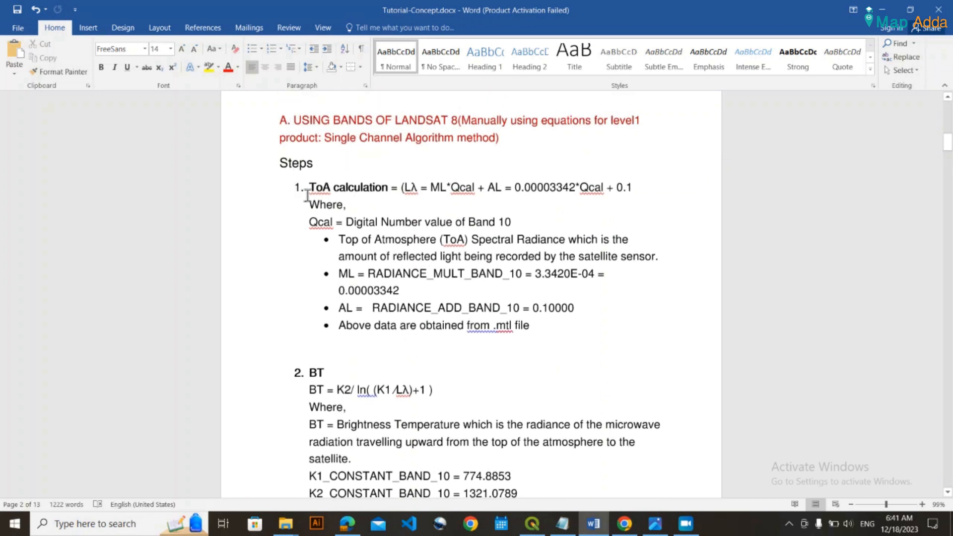
scroll(304, 191, down, 1)
drag(338, 211, 472, 219)
click(472, 219)
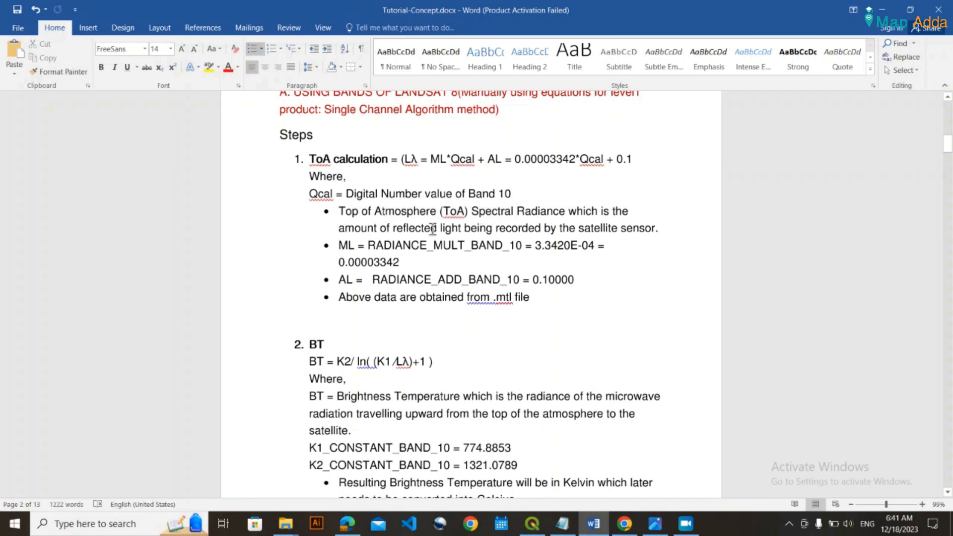
scroll(404, 314, down, 7)
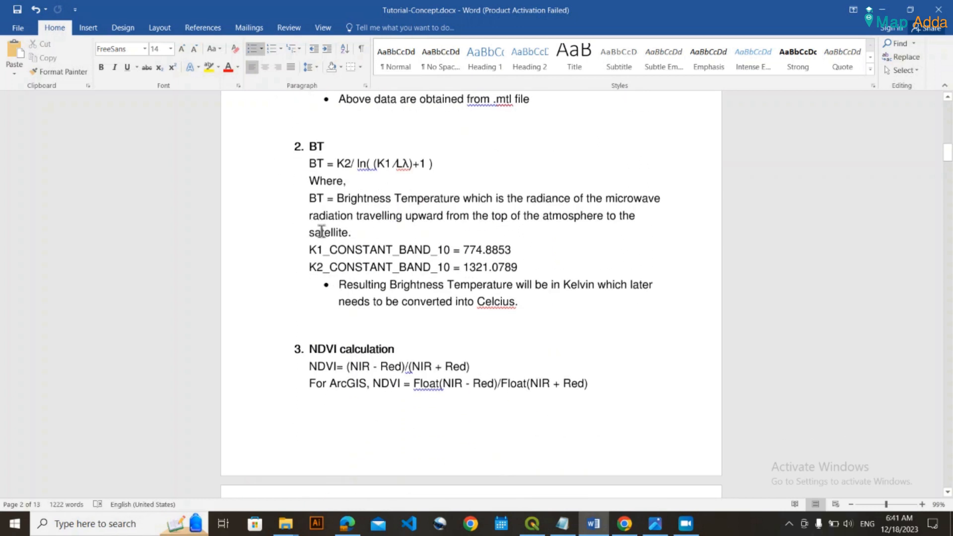
scroll(388, 261, up, 5)
scroll(368, 298, down, 13)
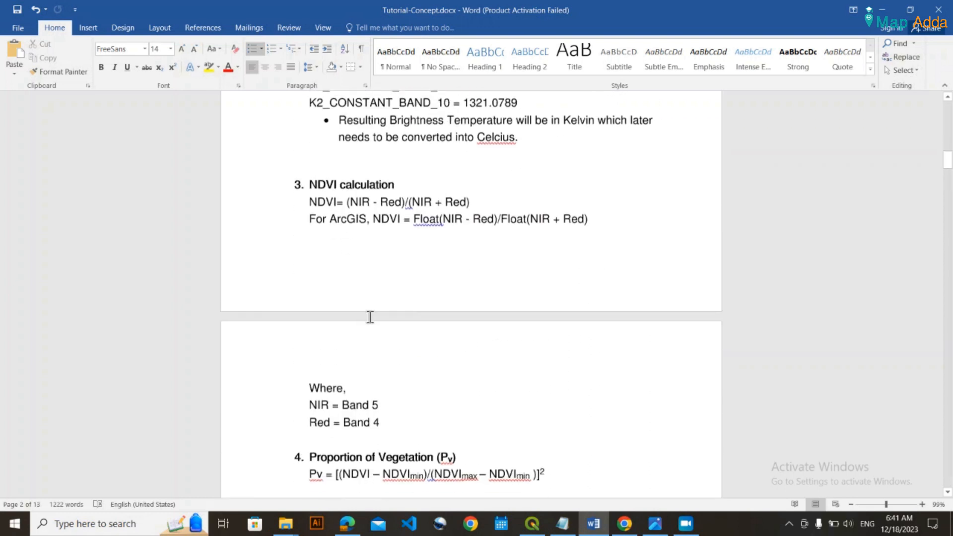
scroll(357, 318, down, 11)
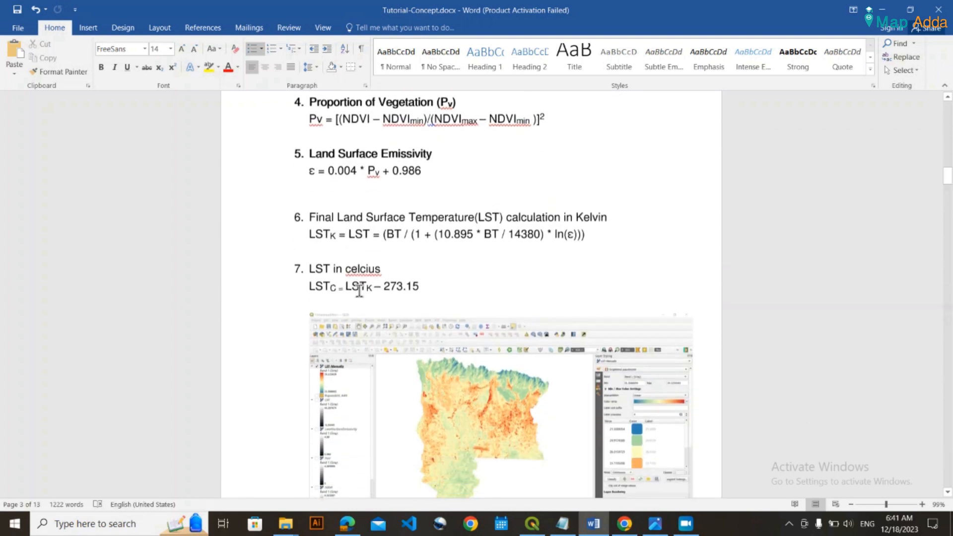
scroll(420, 262, down, 6)
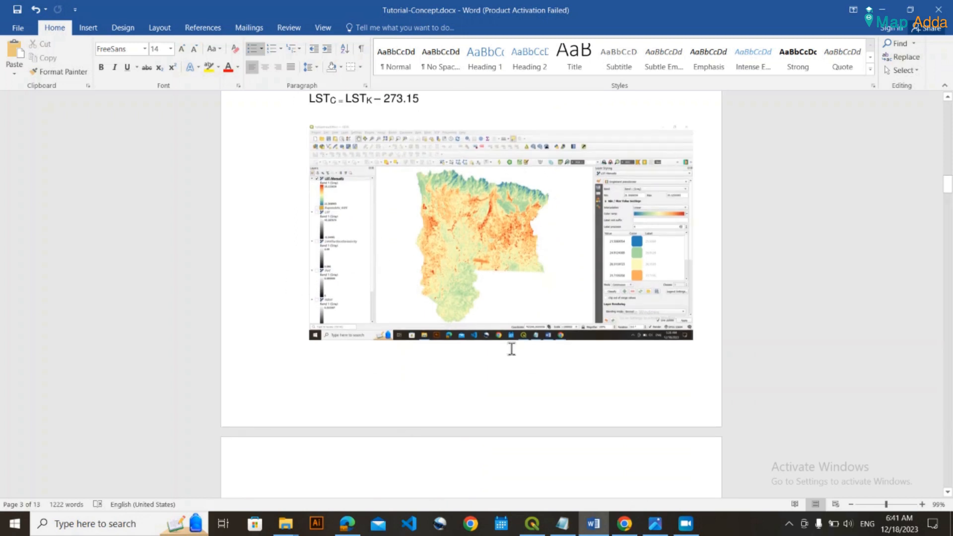
Enlarge the document to 230% and compare the LST-Manually legend in its figure with the two Rupandehi LST layers in QGIS.
drag(887, 505, 896, 506)
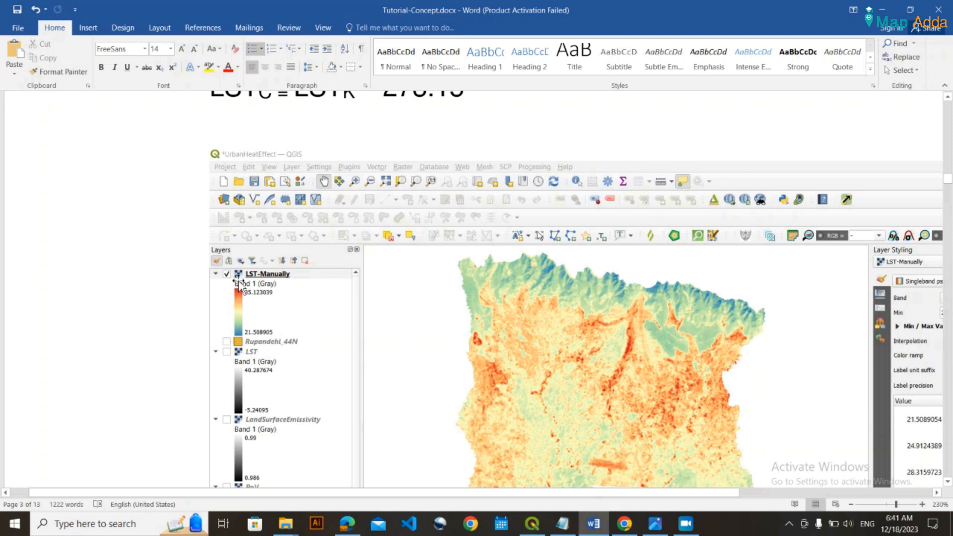
click(532, 524)
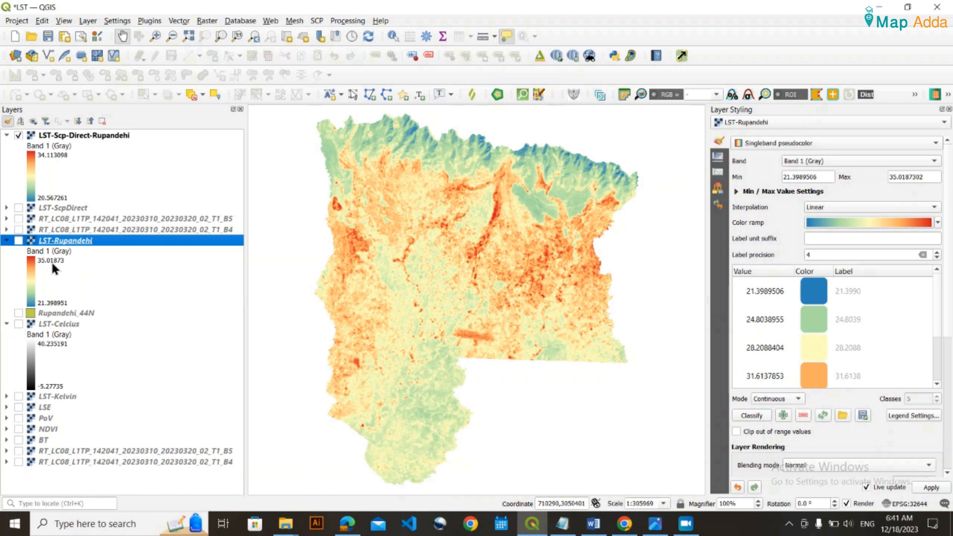
click(600, 525)
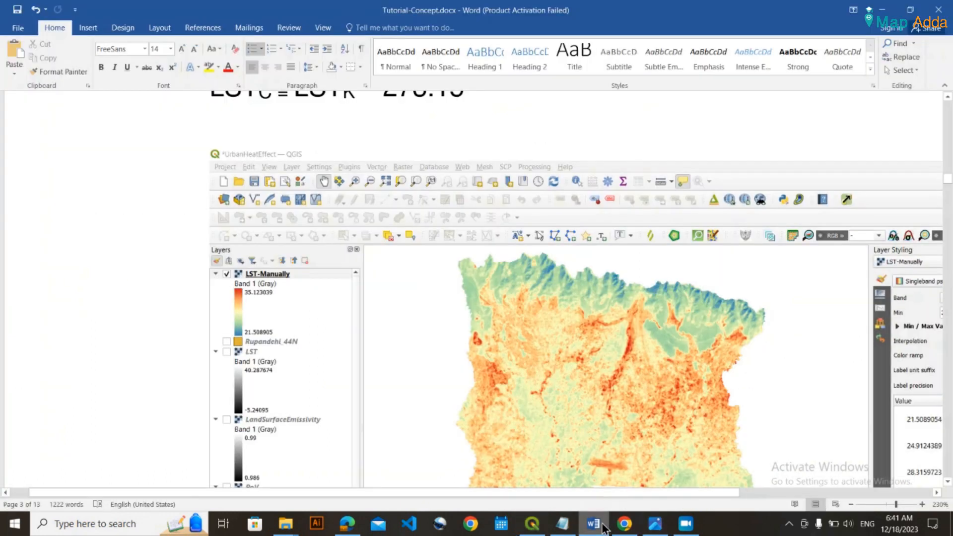
click(603, 527)
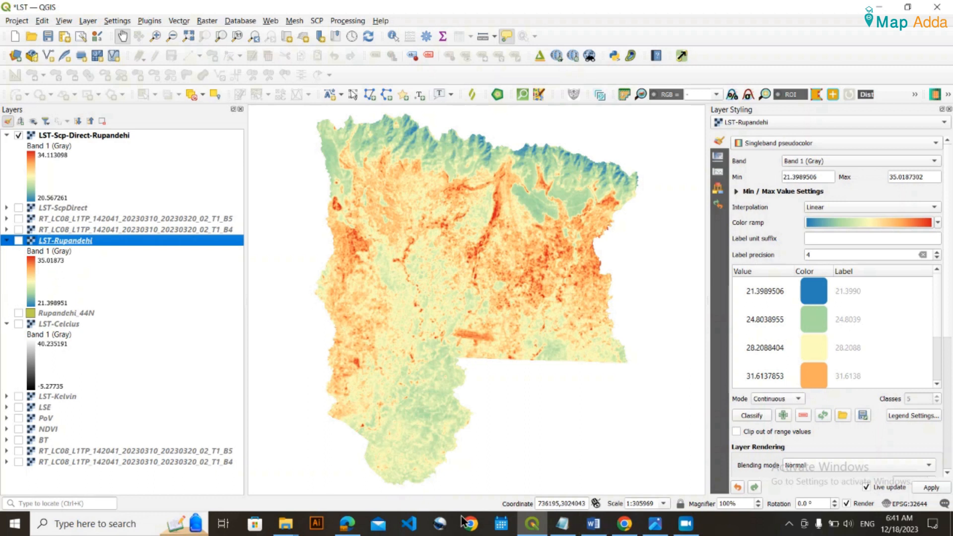
click(592, 528)
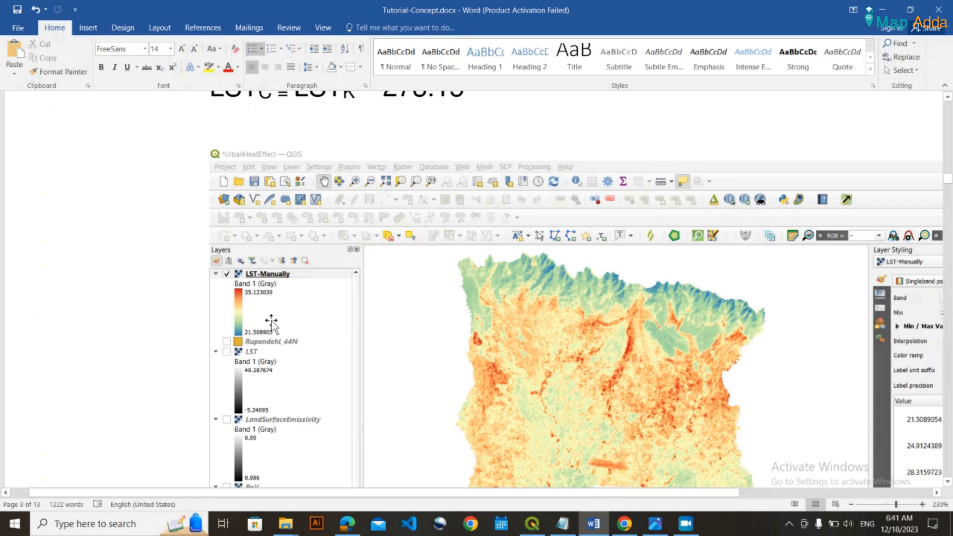
click(594, 522)
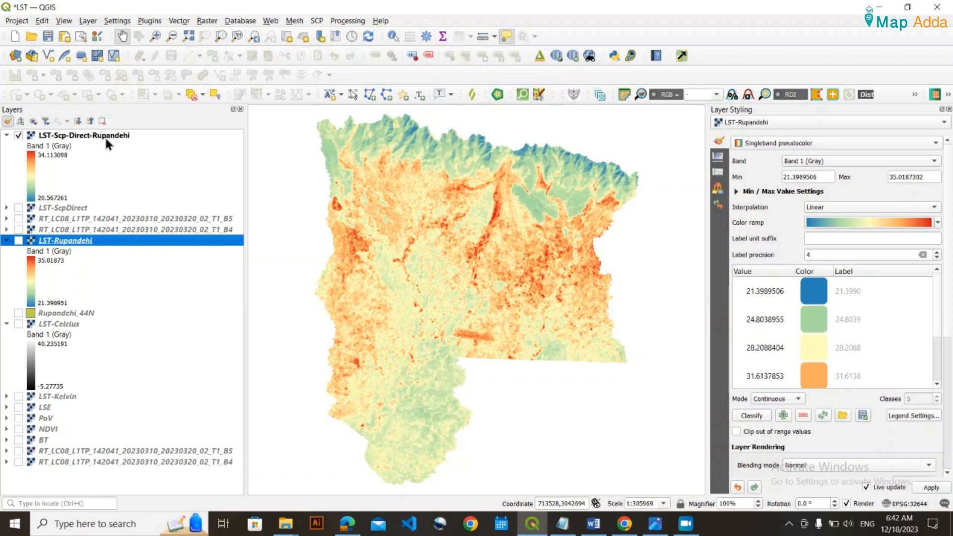
click(89, 135)
click(62, 241)
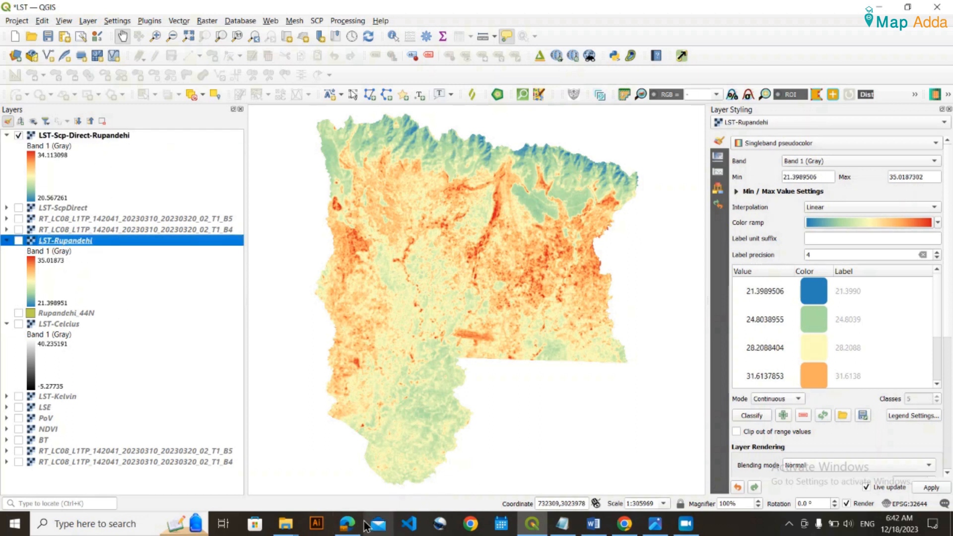
Return to Word, reduce the document zoom to 110% and go to section B on atmospheric correction with the SCP plugin.
click(589, 525)
scroll(323, 301, down, 5)
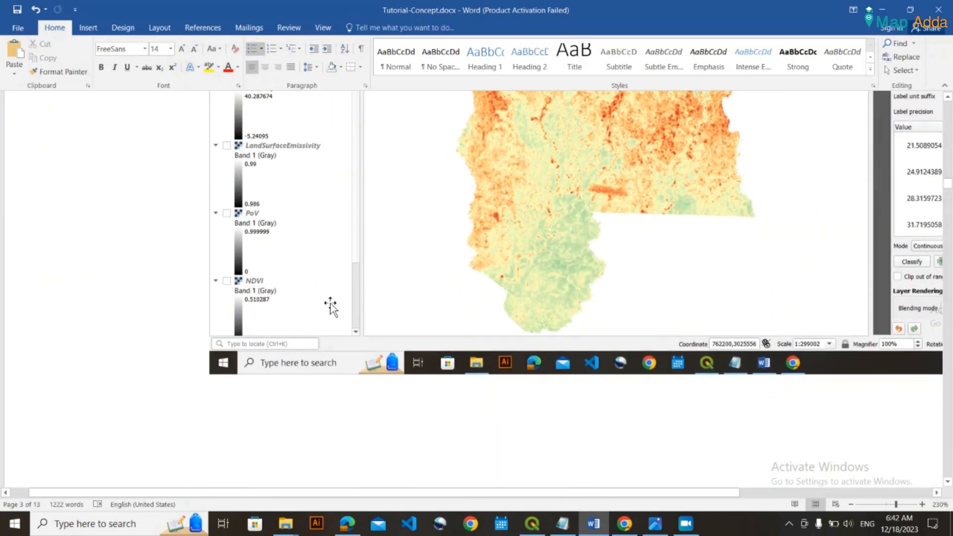
drag(902, 508, 888, 507)
scroll(397, 315, down, 4)
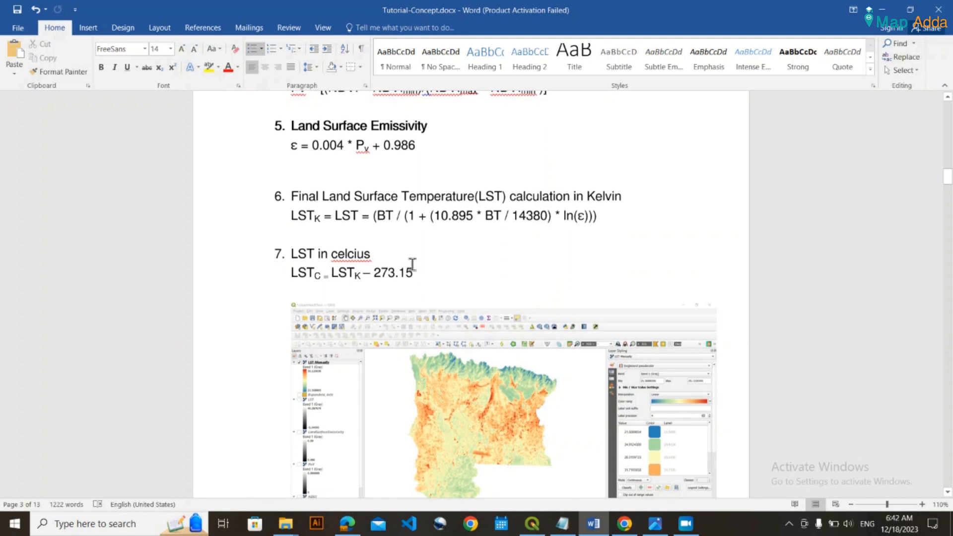
scroll(410, 266, up, 4)
scroll(359, 244, up, 6)
scroll(360, 258, down, 10)
scroll(360, 268, down, 8)
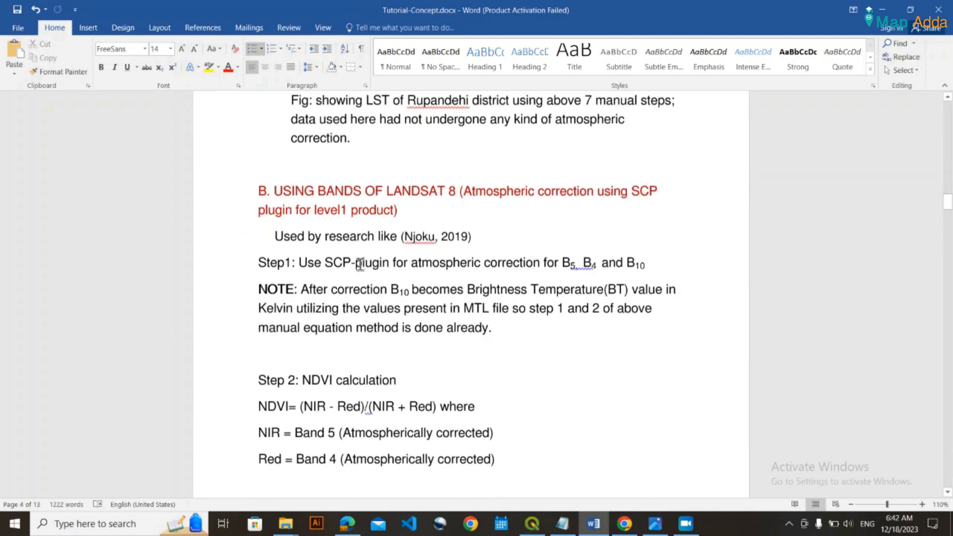
Examine section B's cited research line and NDVI step, and continue to the Reference links at the end.
drag(262, 230, 496, 296)
click(348, 398)
scroll(347, 397, down, 3)
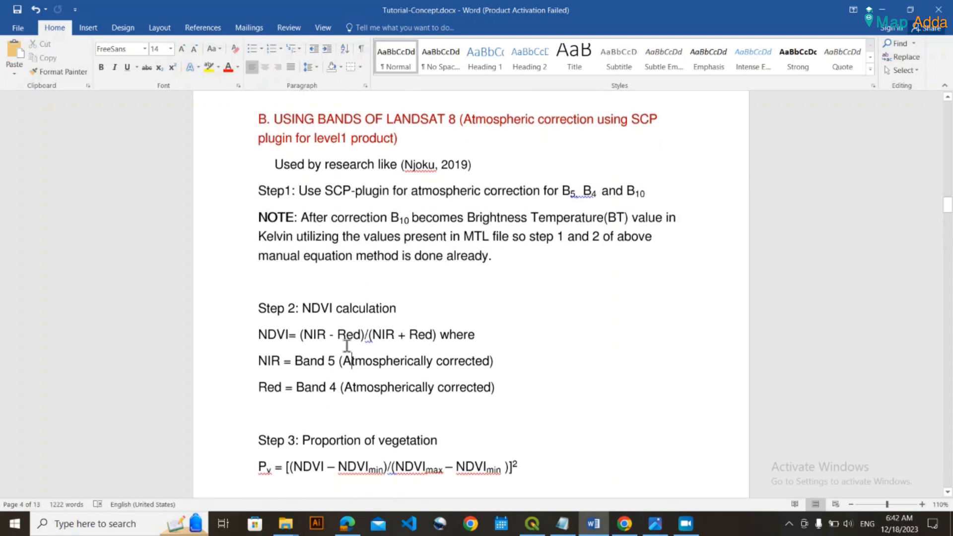
scroll(348, 348, up, 4)
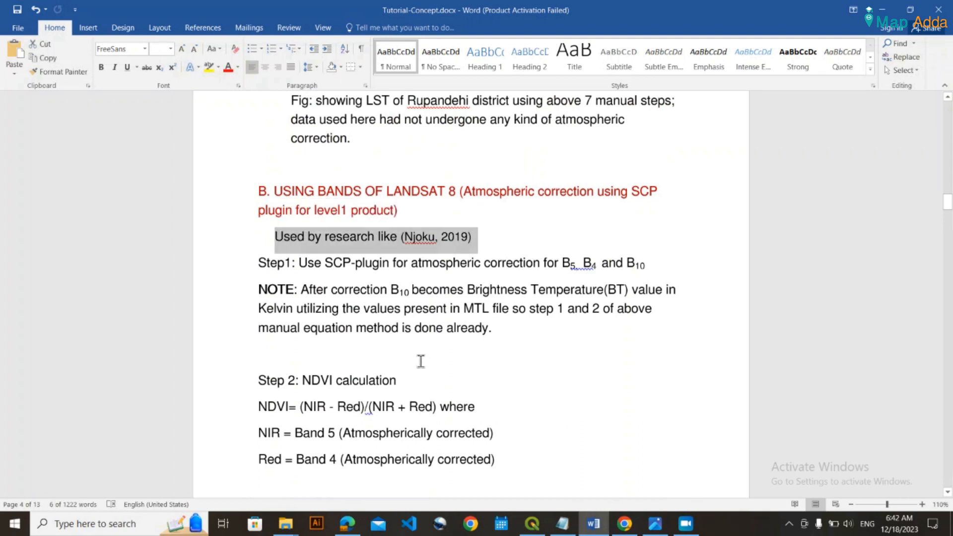
scroll(424, 368, down, 8)
scroll(308, 313, down, 20)
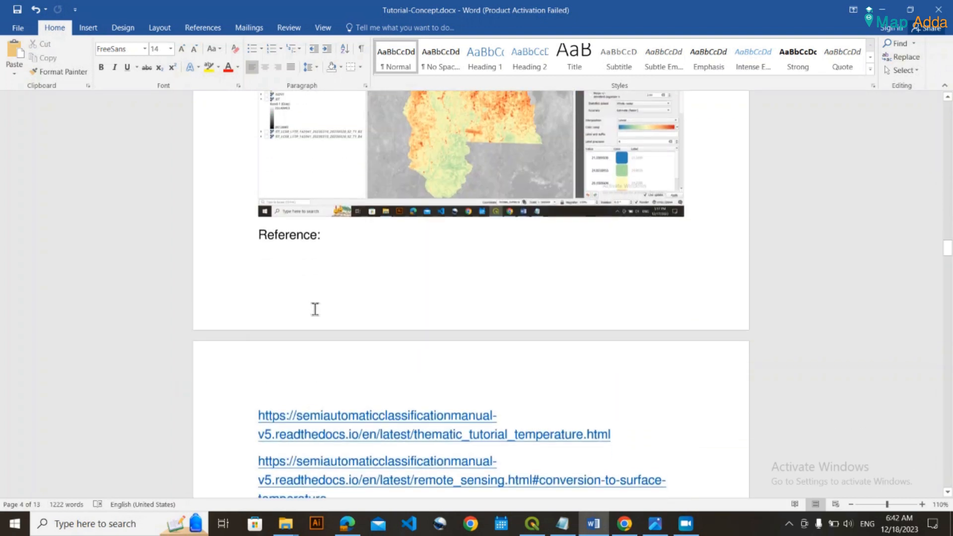
Look through the remaining SCP figures, the Landsat data notes and the cited literature list in the document.
scroll(294, 279, down, 20)
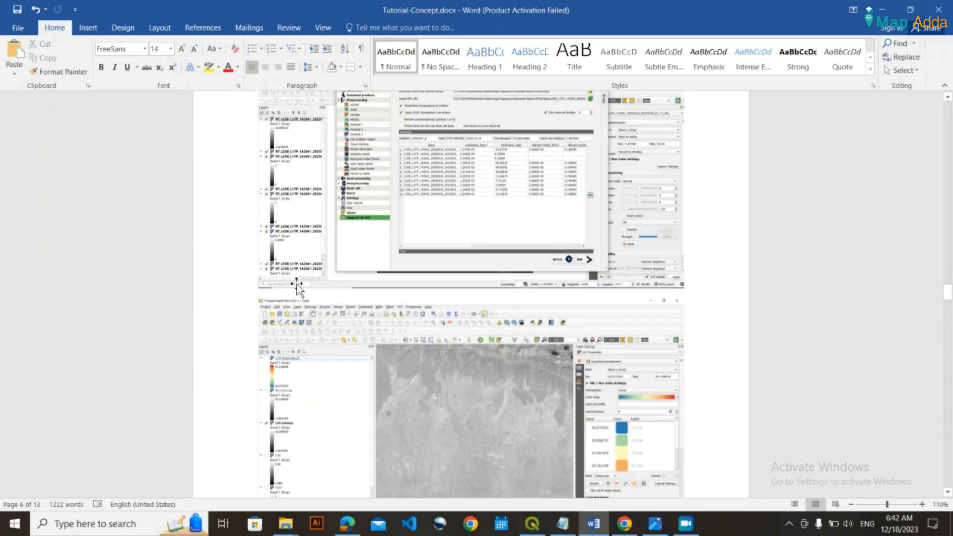
scroll(345, 298, down, 15)
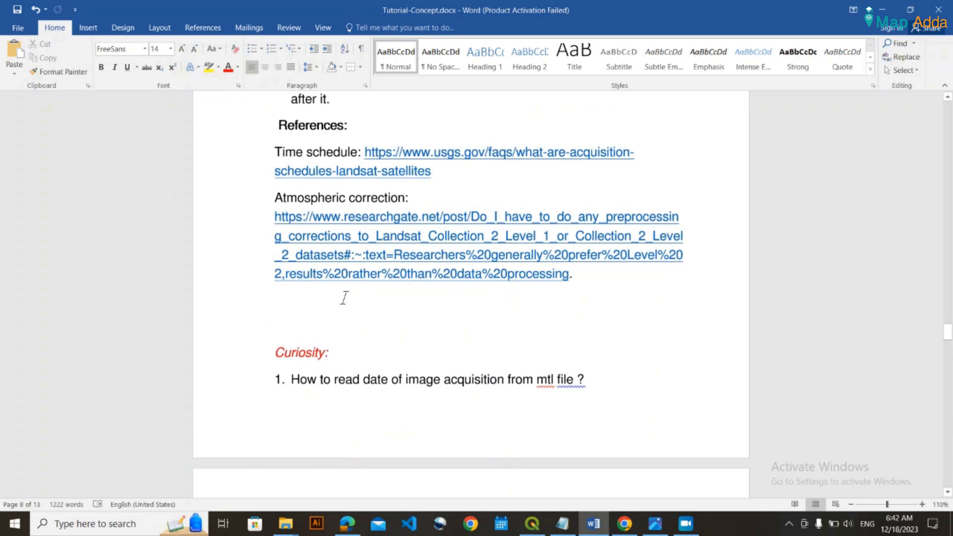
scroll(341, 306, down, 15)
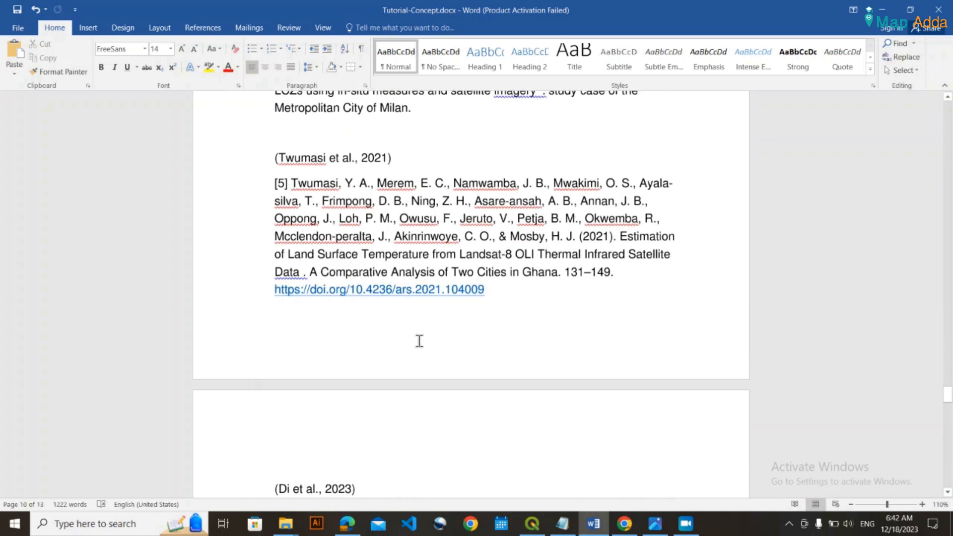
Switch to QGIS and examine the LST-Scp-Direct-Rupandehi map and its legend against the LST-Rupandehi legend.
click(532, 523)
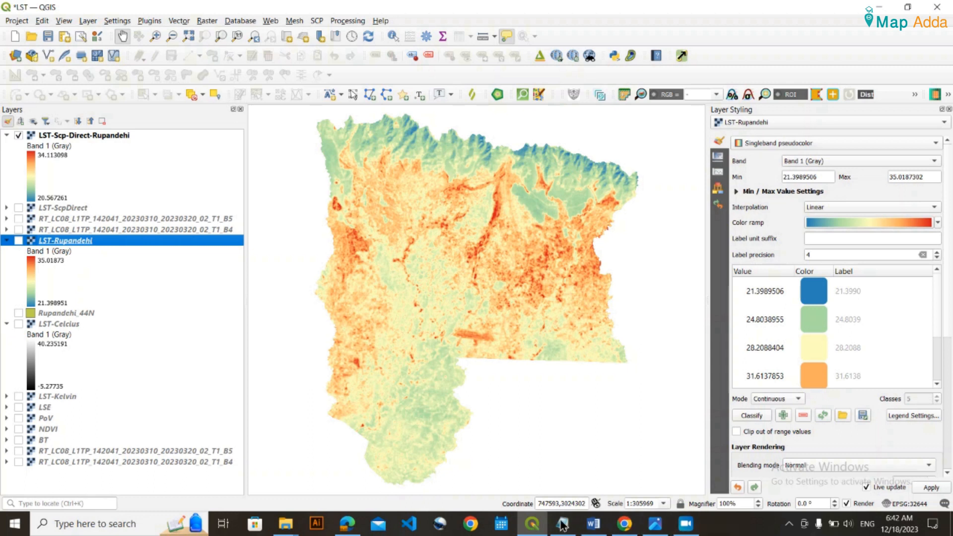
click(722, 531)
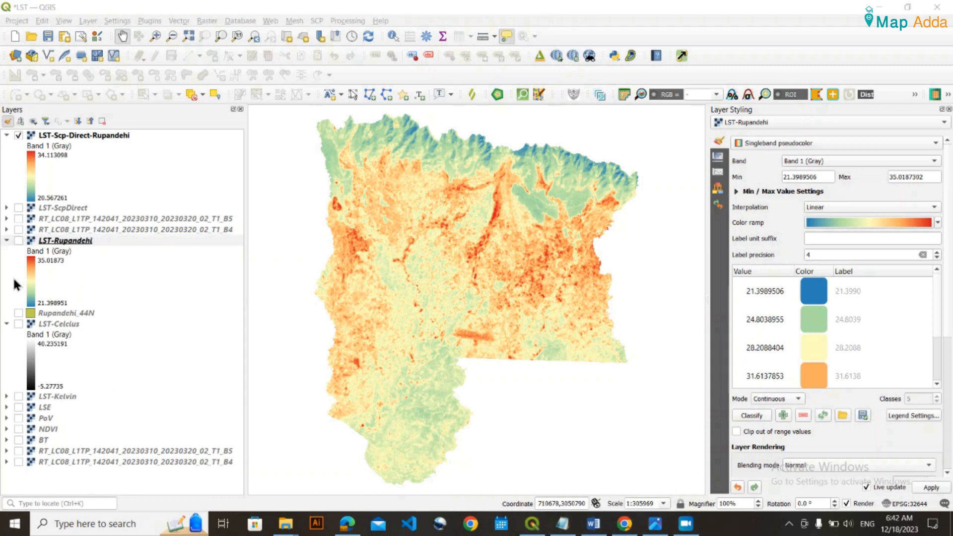
click(28, 10)
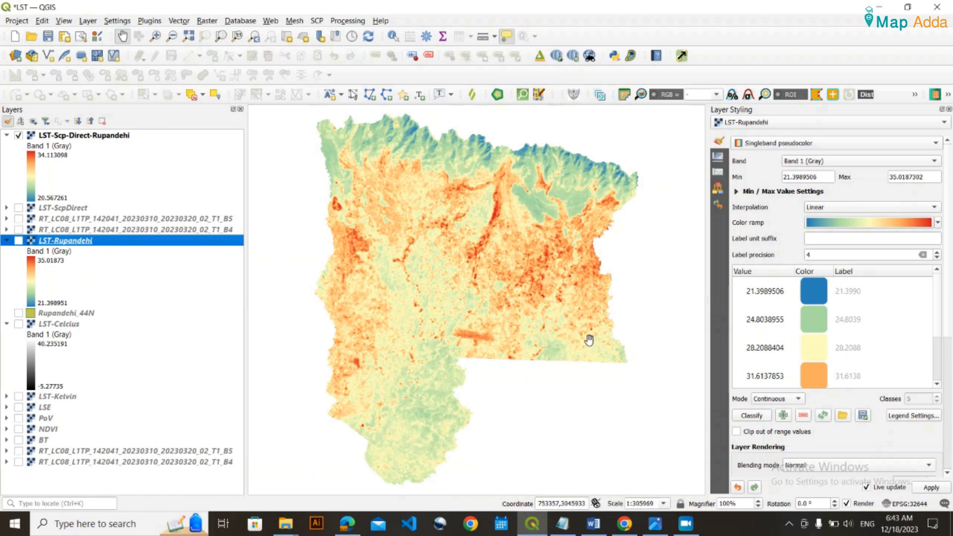
click(743, 534)
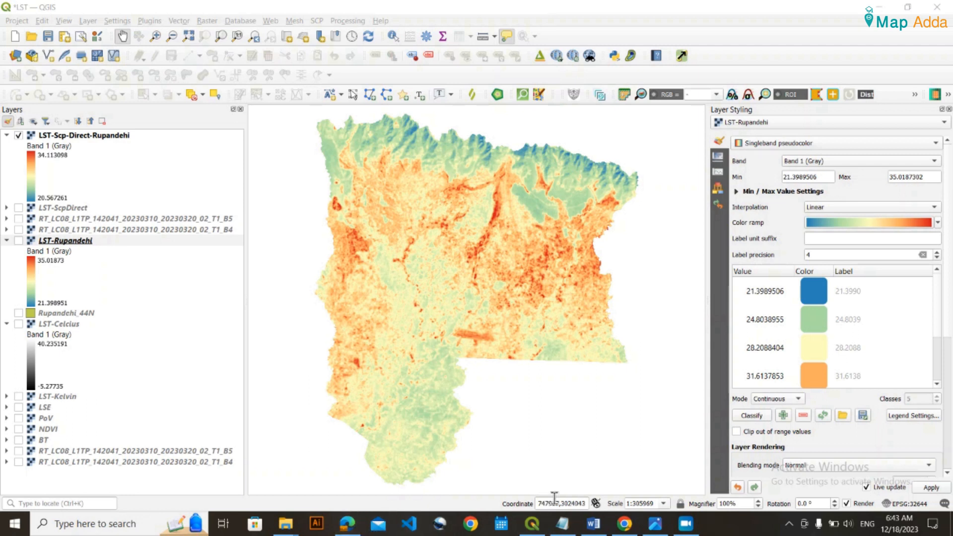
Return to Word and review section A's manual ToA, BT and NDVI calculation steps.
click(602, 526)
scroll(521, 388, up, 8)
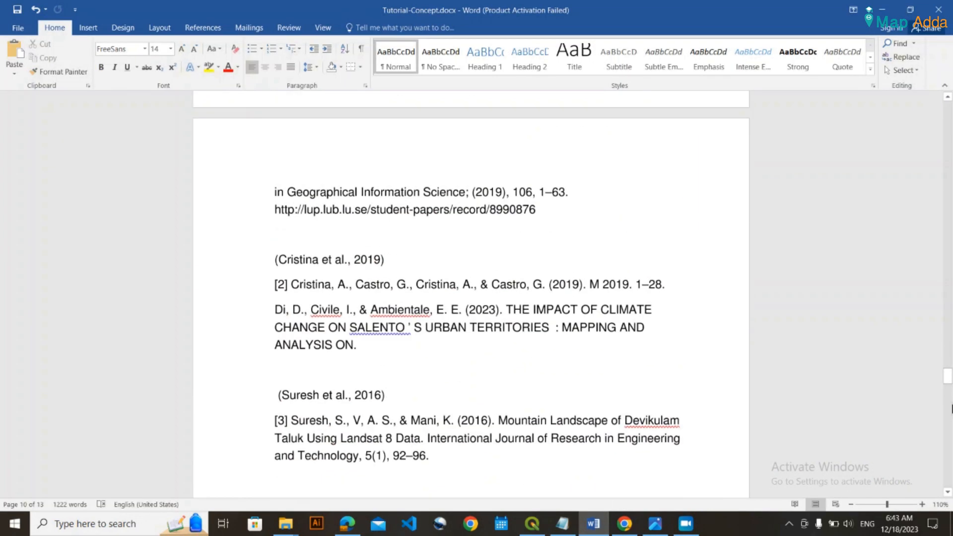
drag(948, 383, 905, 140)
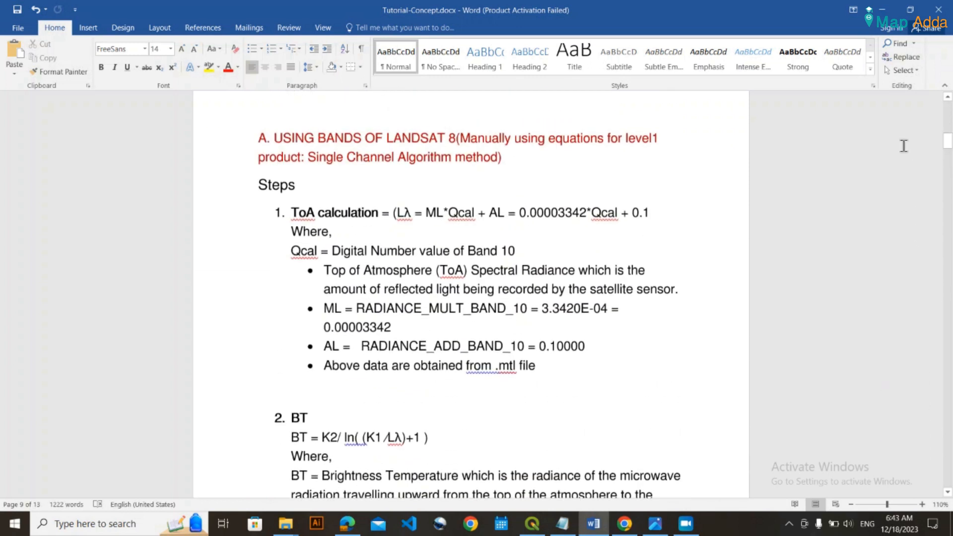
scroll(647, 299, down, 4)
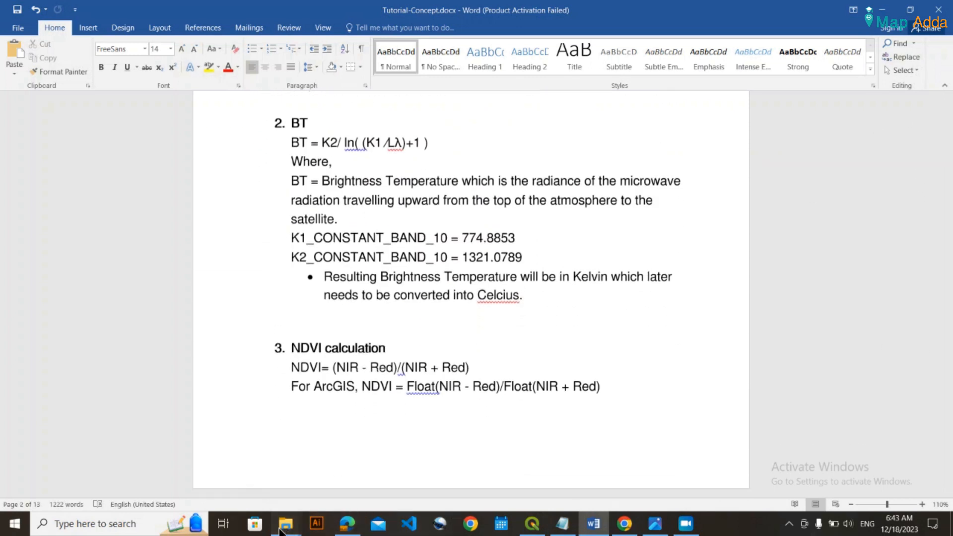
Bring up the References folder in File Explorer to view the source papers, and minimise it again.
mouse_move(286, 524)
click(250, 462)
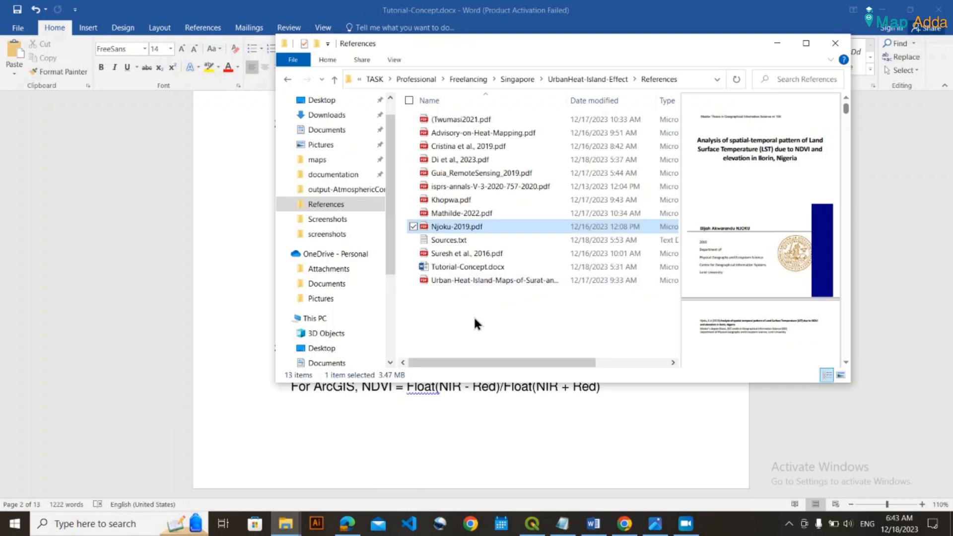
click(777, 44)
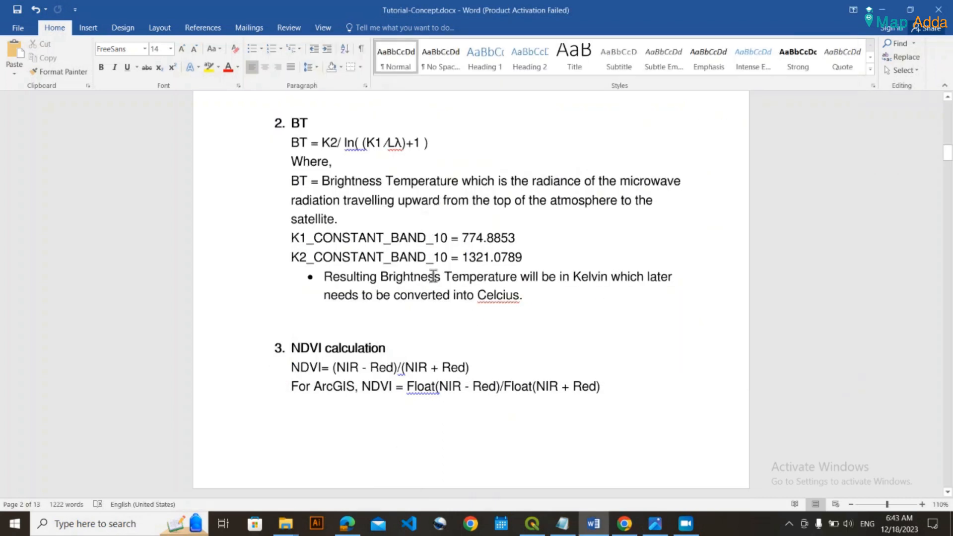
Go to section B and highlight its text from the heading through the Step 6 LST in Celsius formula, and clear the selection.
scroll(474, 347, down, 15)
scroll(461, 328, down, 12)
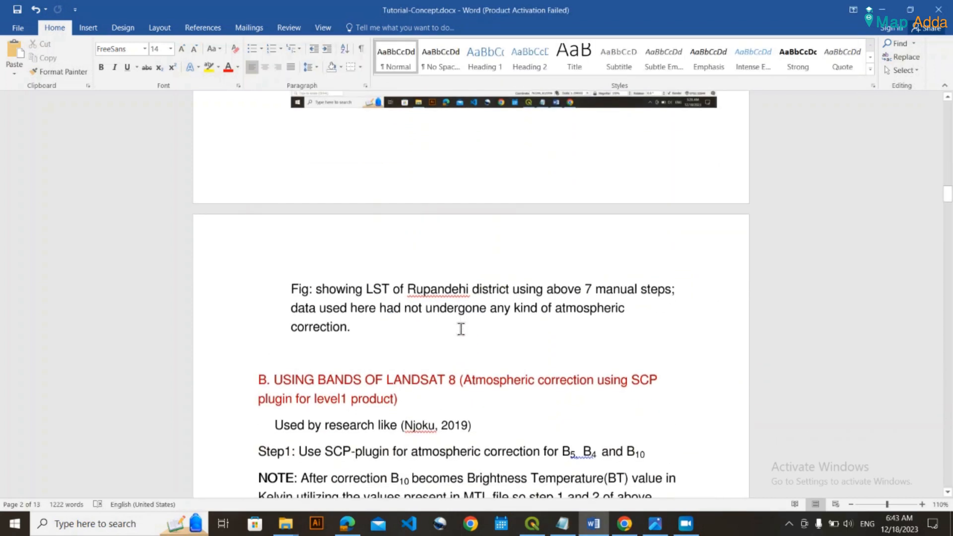
scroll(460, 331, up, 3)
scroll(387, 328, up, 1)
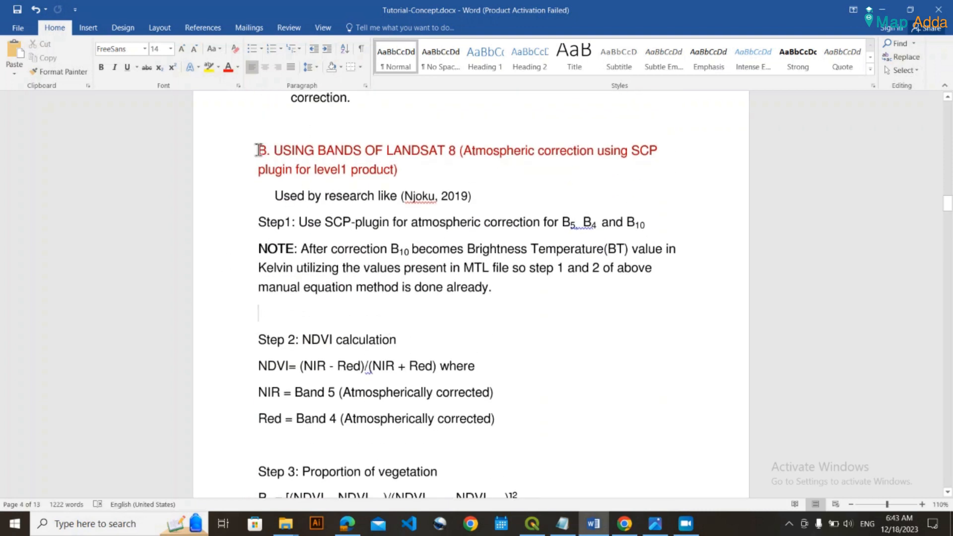
drag(258, 150, 390, 423)
scroll(477, 424, down, 4)
scroll(477, 423, down, 5)
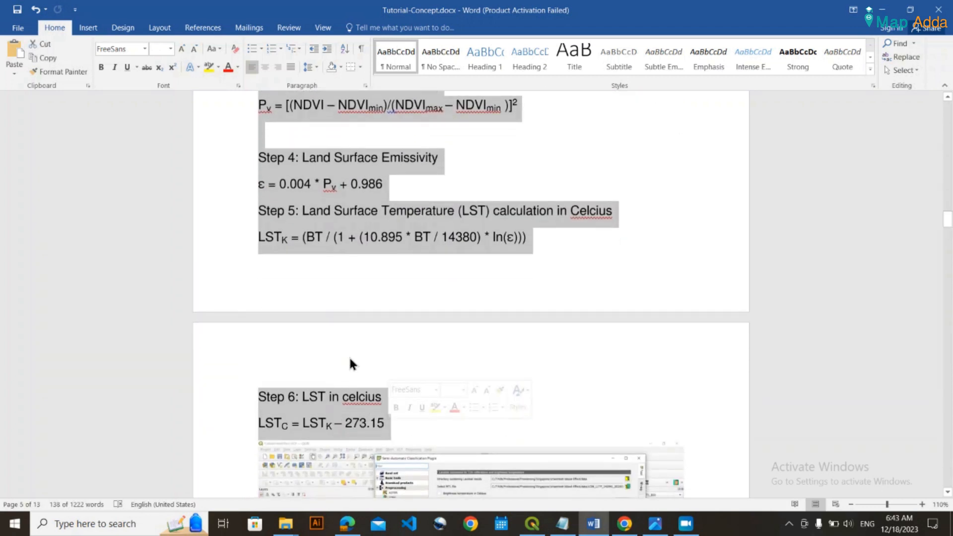
click(370, 237)
scroll(357, 276, up, 10)
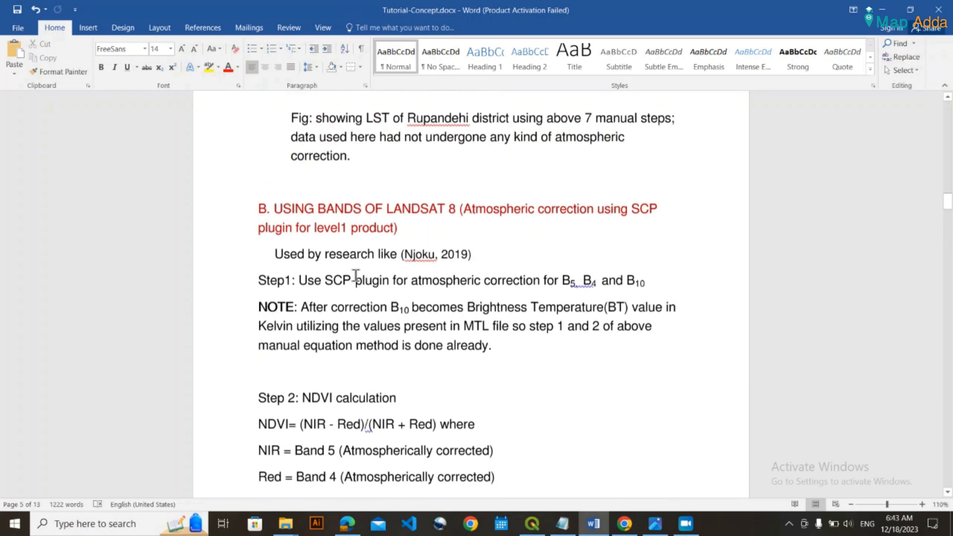
Go back to section A's formulas for proportion of vegetation, emissivity and LST in Kelvin and Celsius.
scroll(356, 280, down, 2)
scroll(356, 280, up, 5)
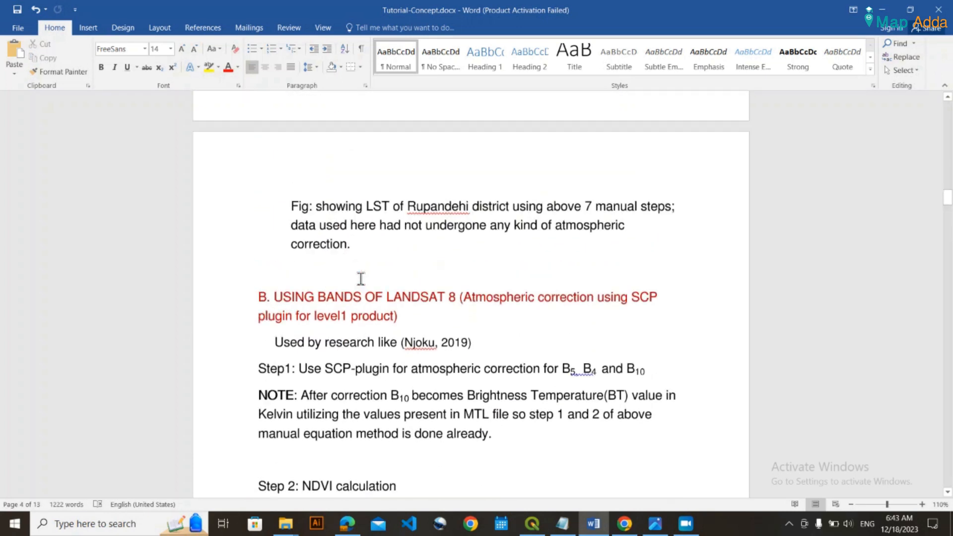
scroll(363, 278, up, 10)
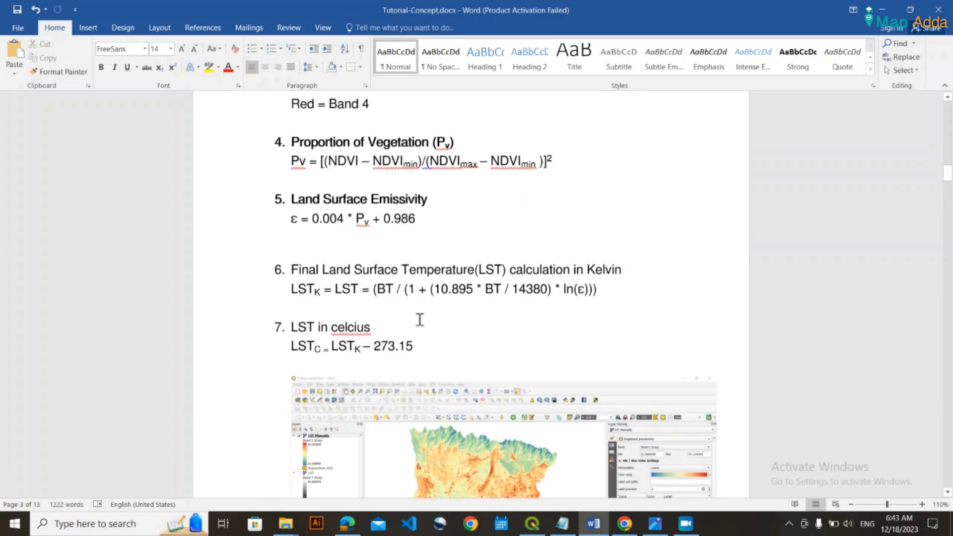
scroll(418, 317, up, 1)
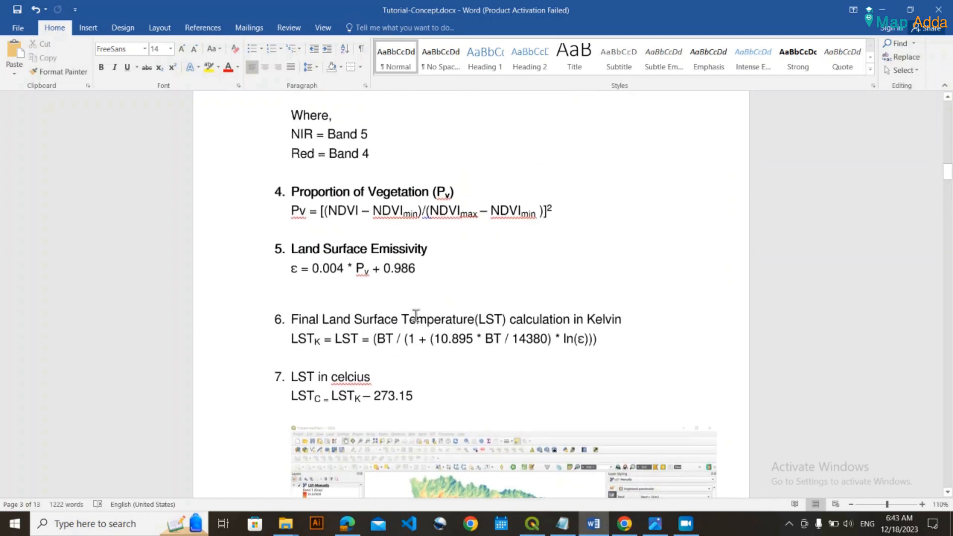
Highlight section B from its heading to the Step 3 proportion of vegetation formula, and clear the selection.
scroll(416, 315, down, 15)
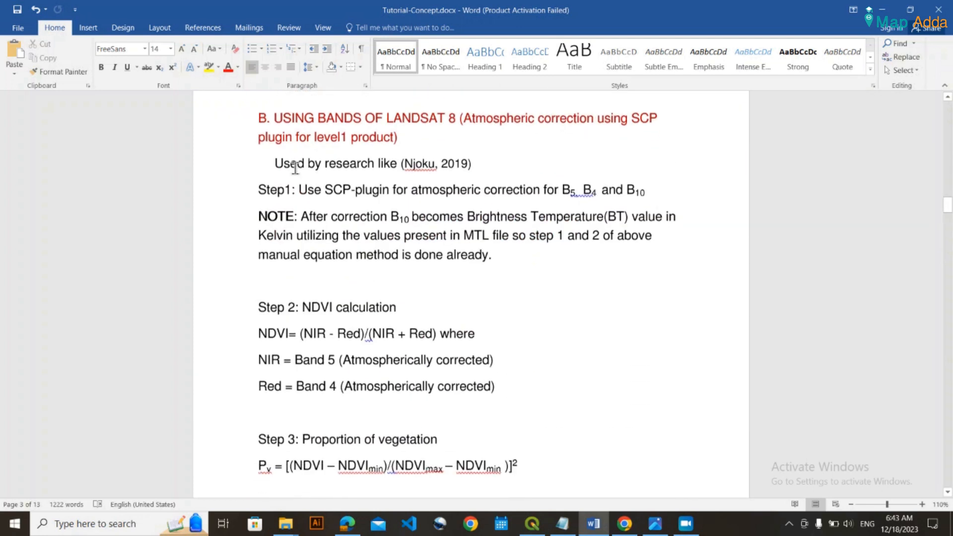
drag(264, 119, 494, 457)
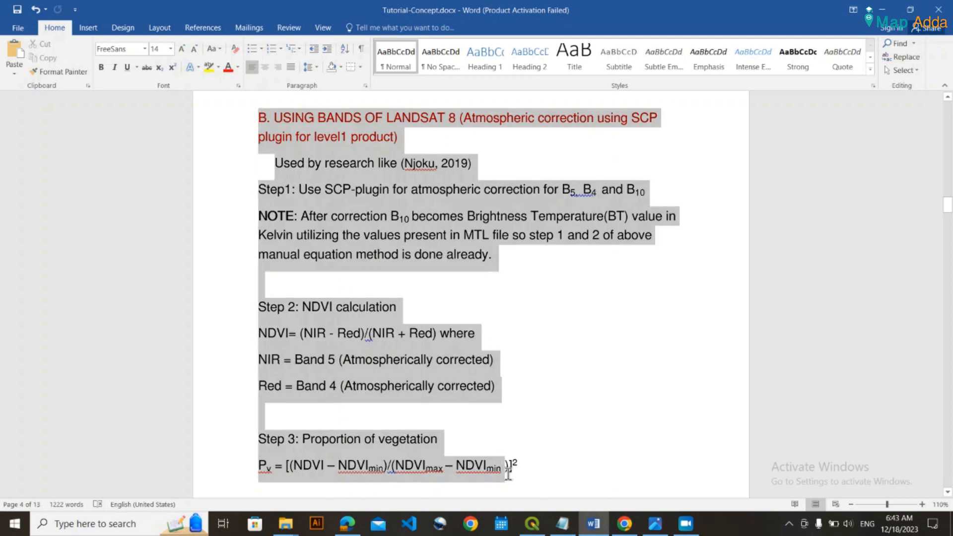
click(348, 379)
Review section A once more from its heading and ToA calculation to the LST result figure below step 7.
scroll(378, 368, up, 3)
scroll(379, 367, up, 20)
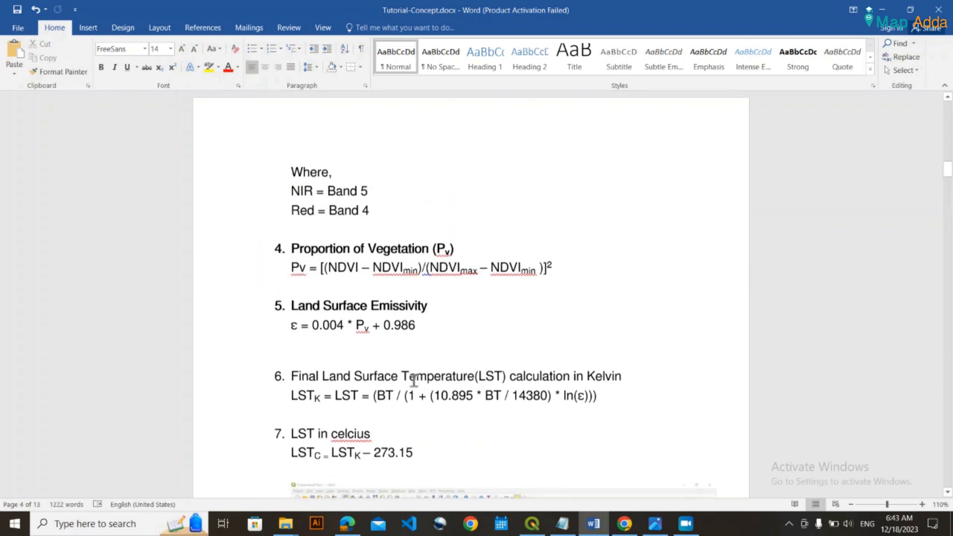
scroll(440, 378, up, 3)
scroll(440, 378, down, 15)
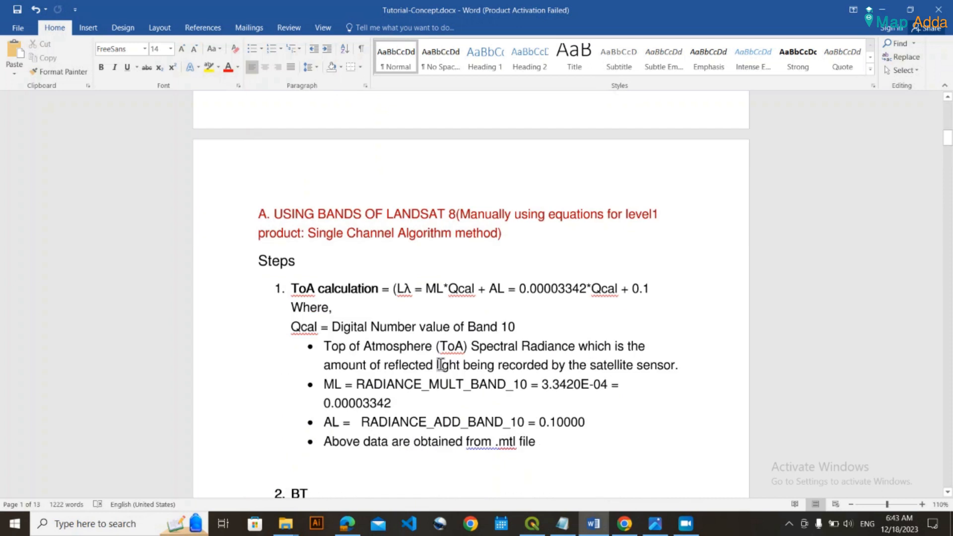
scroll(490, 410, down, 15)
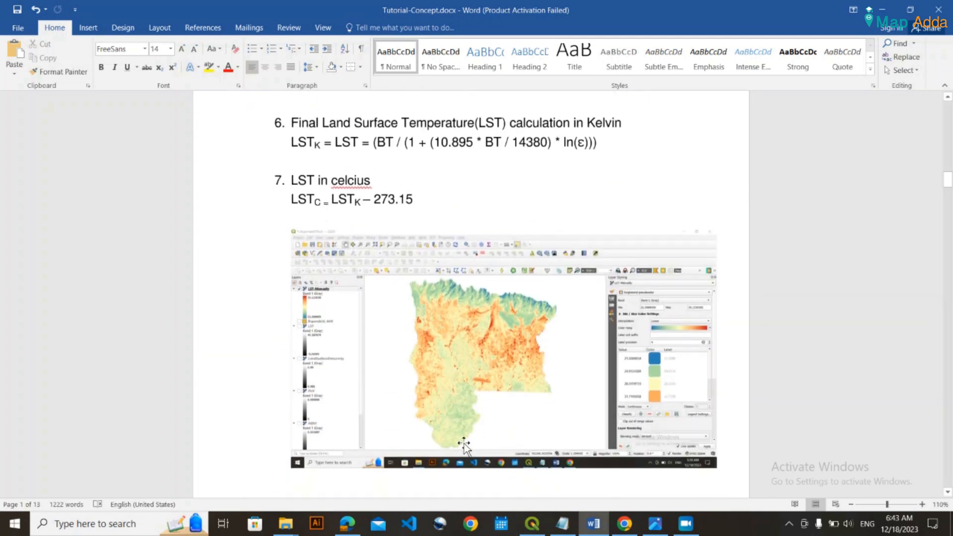
scroll(512, 433, down, 5)
Go to the notes on pre-processing and data use and place the cursor at the References heading below them.
drag(949, 226, 947, 327)
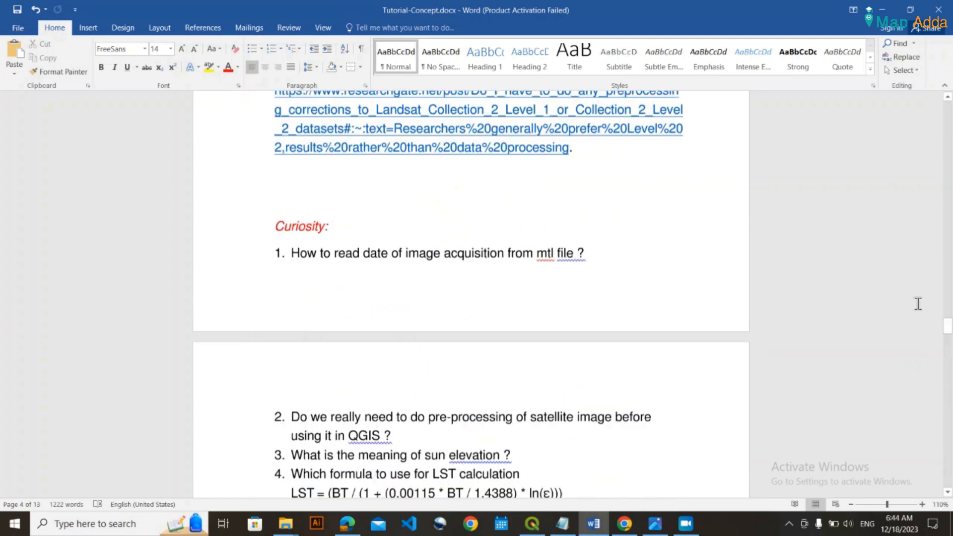
scroll(918, 304, up, 5)
click(366, 250)
click(357, 272)
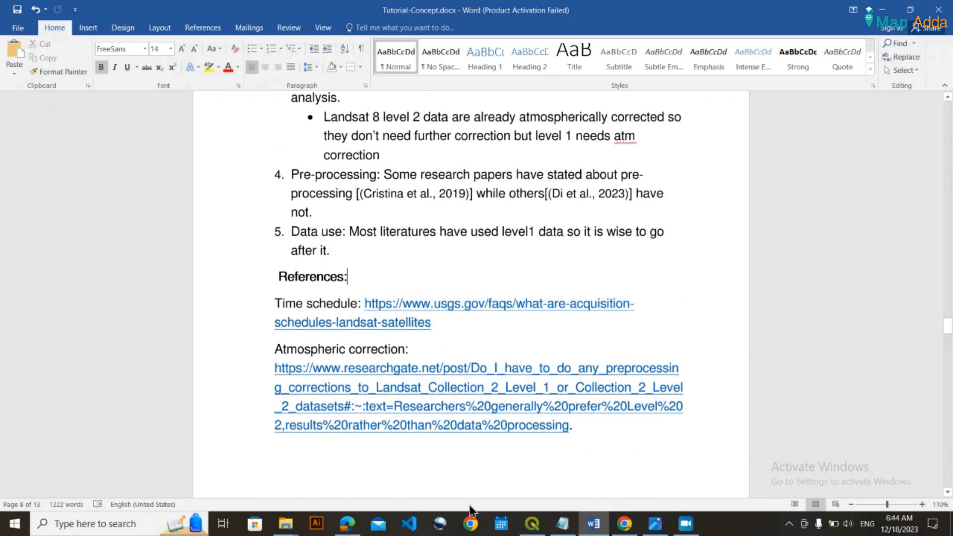
click(684, 522)
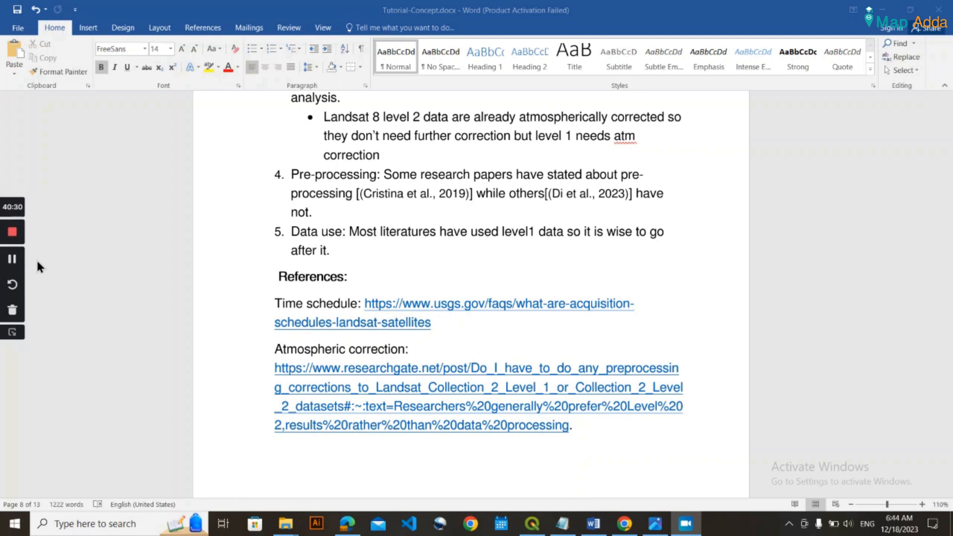